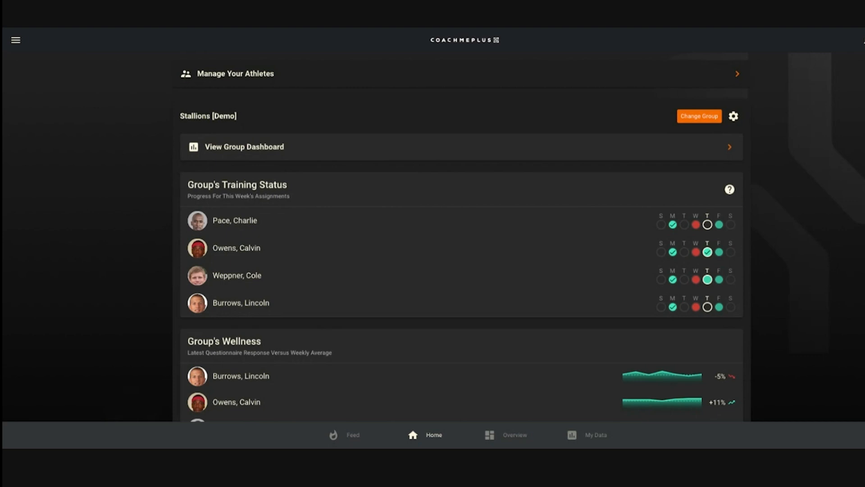
Open the Back Squat shared 1RM test for the Stallions [Demo] group.
{"action": "left_click", "coordinate": [16, 41]}
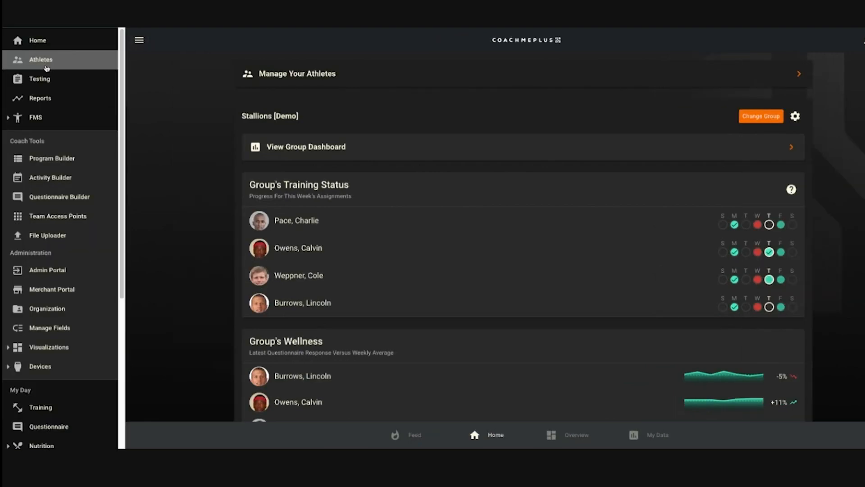
{"action": "left_click", "coordinate": [45, 79]}
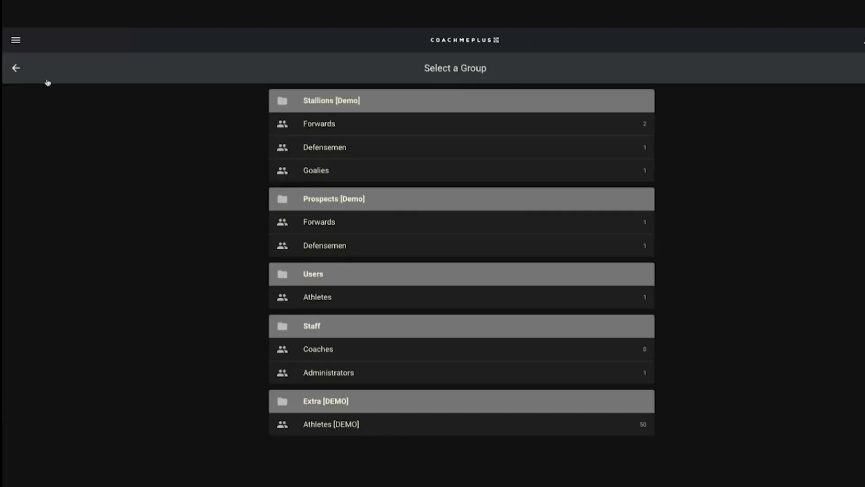
{"action": "left_click", "coordinate": [322, 106]}
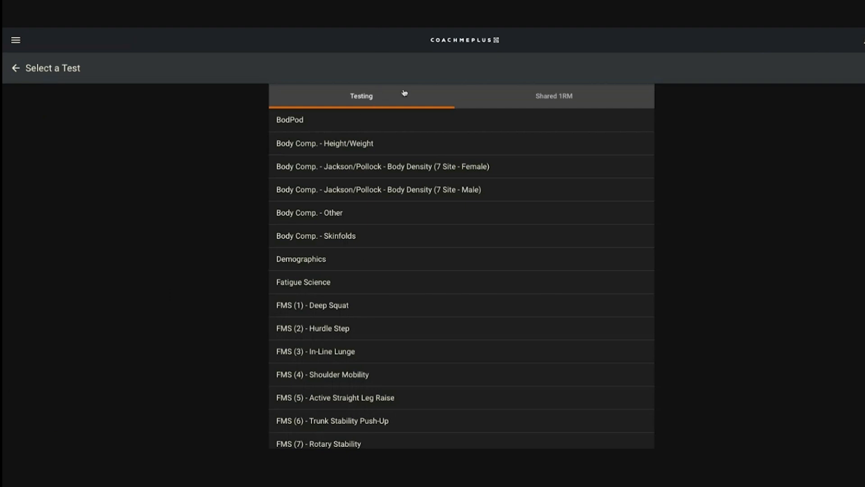
{"action": "left_click", "coordinate": [527, 101]}
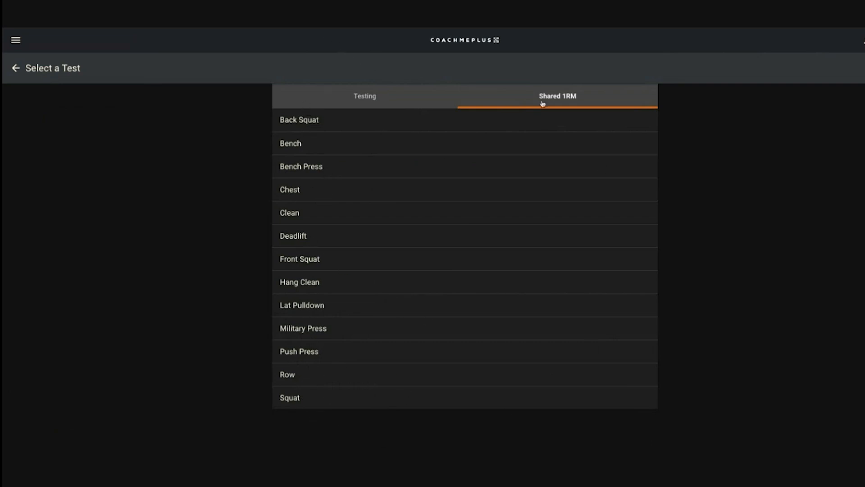
{"action": "left_click", "coordinate": [305, 125]}
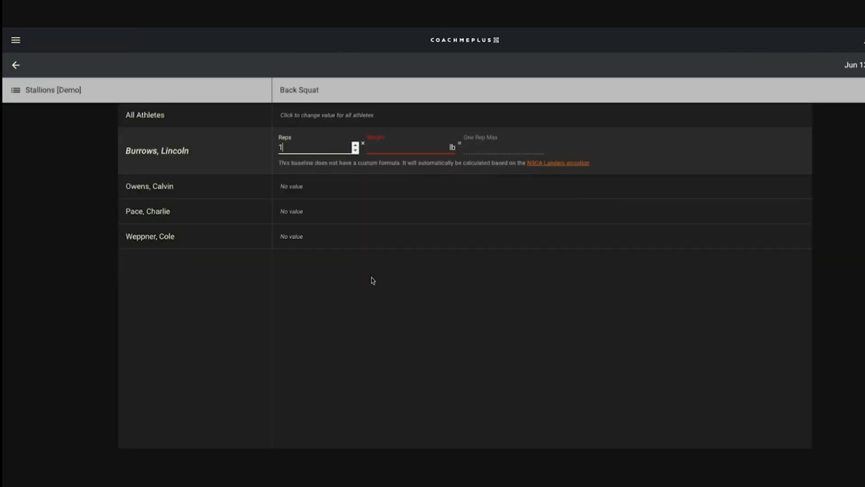
Enter a Back Squat result of 300 lb for 3 reps for the first athlete in the group.
{"action": "left_click", "coordinate": [392, 149]}
{"action": "type", "text": "300"}
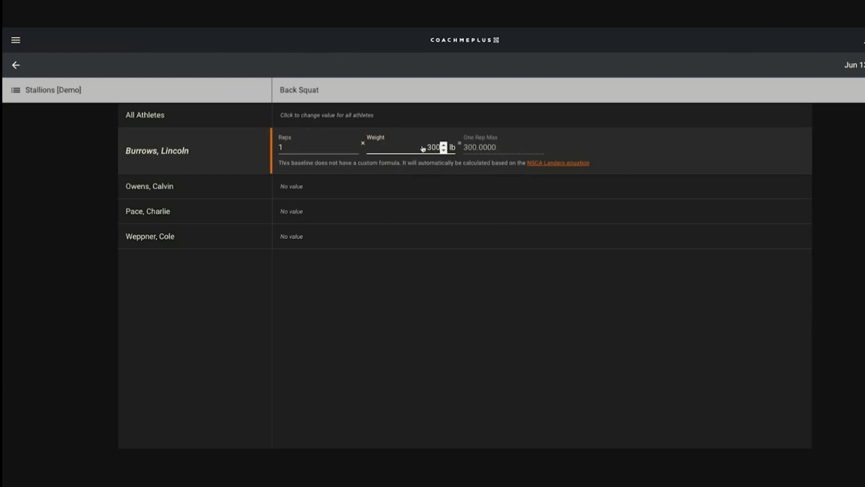
{"action": "left_click", "coordinate": [318, 152]}
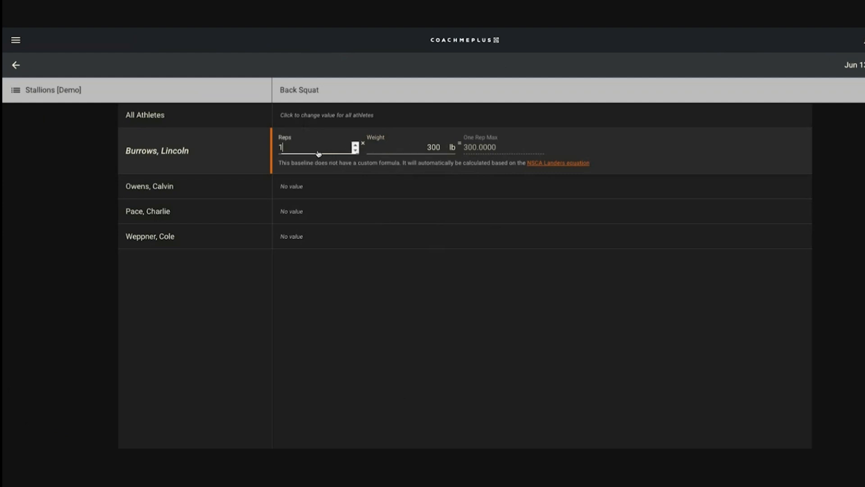
{"action": "type", "text": "3"}
{"action": "key", "text": "BackSpace"}
{"action": "key", "text": "BackSpace"}
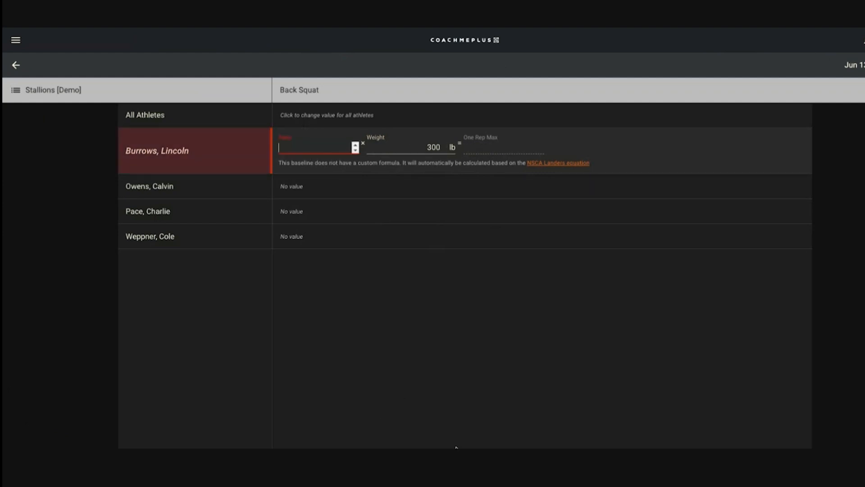
{"action": "type", "text": "3"}
{"action": "left_click", "coordinate": [726, 375]}
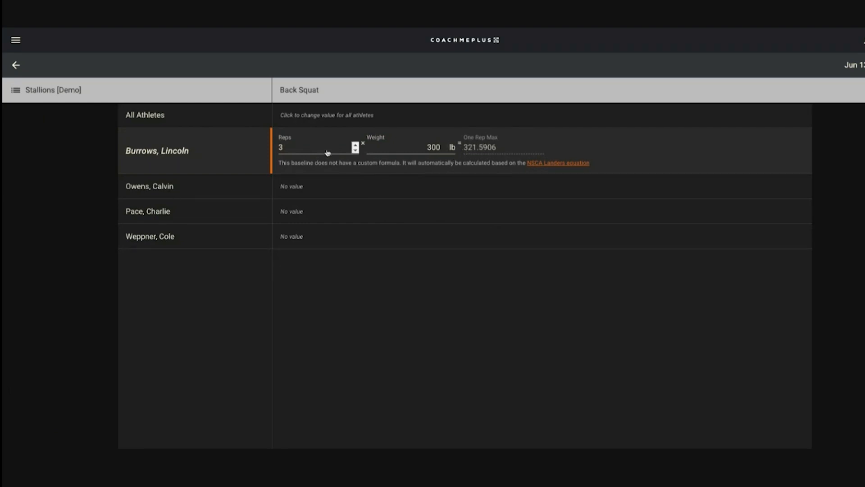
Set the first athlete's Back Squat reps to 5 and save the result.
{"action": "left_click", "coordinate": [301, 152]}
{"action": "key", "text": "BackSpace"}
{"action": "type", "text": "5"}
{"action": "left_click", "coordinate": [863, 65]}
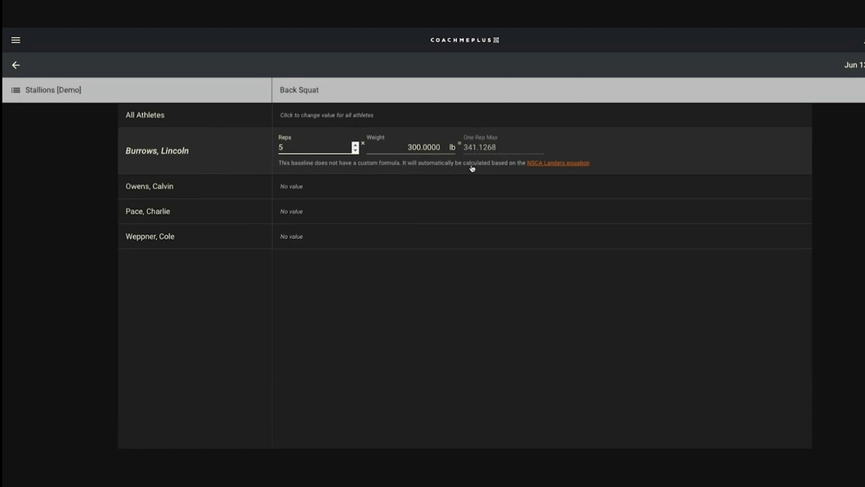
Leave the testing area and open the training baseline list in the admin portal settings.
{"action": "left_click", "coordinate": [15, 66]}
{"action": "left_click", "coordinate": [16, 68]}
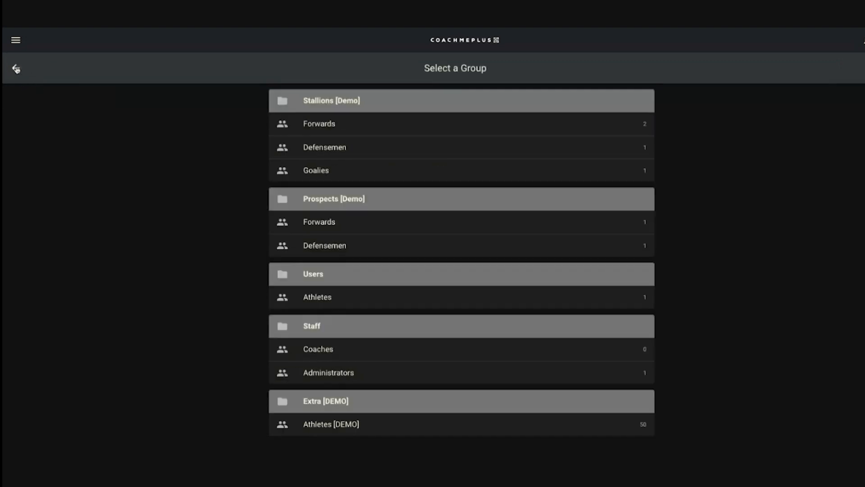
{"action": "left_click", "coordinate": [17, 67]}
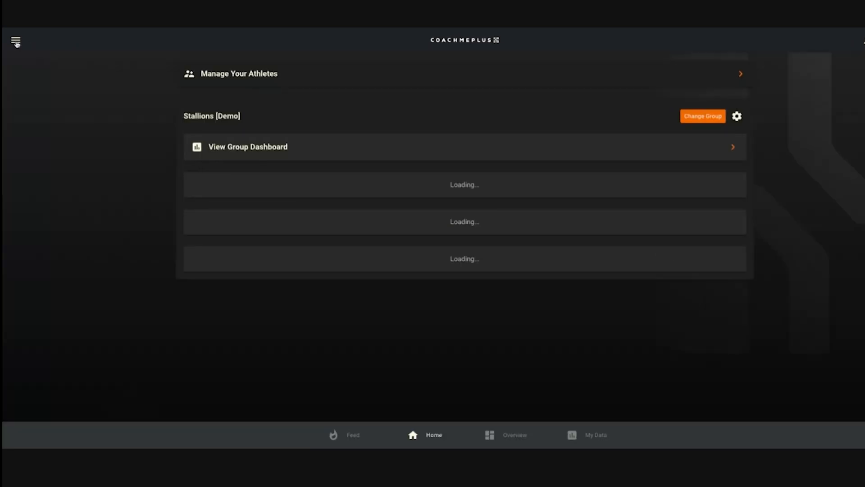
{"action": "left_click", "coordinate": [15, 41]}
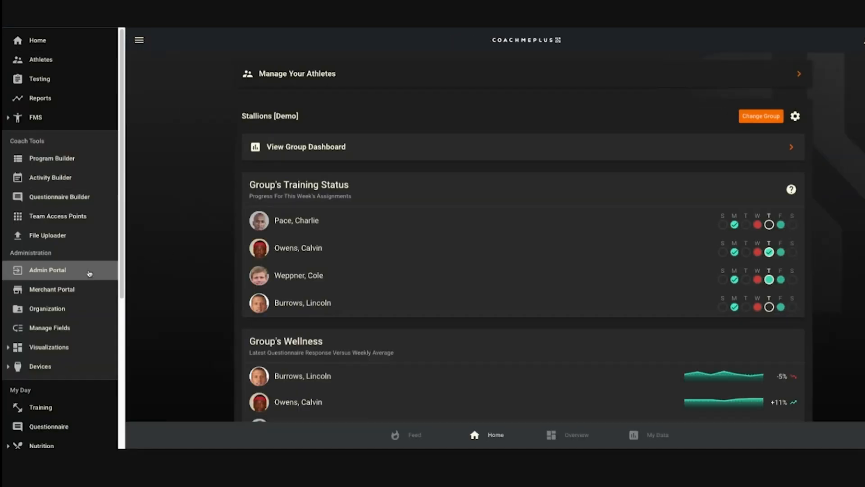
{"action": "left_click", "coordinate": [53, 270]}
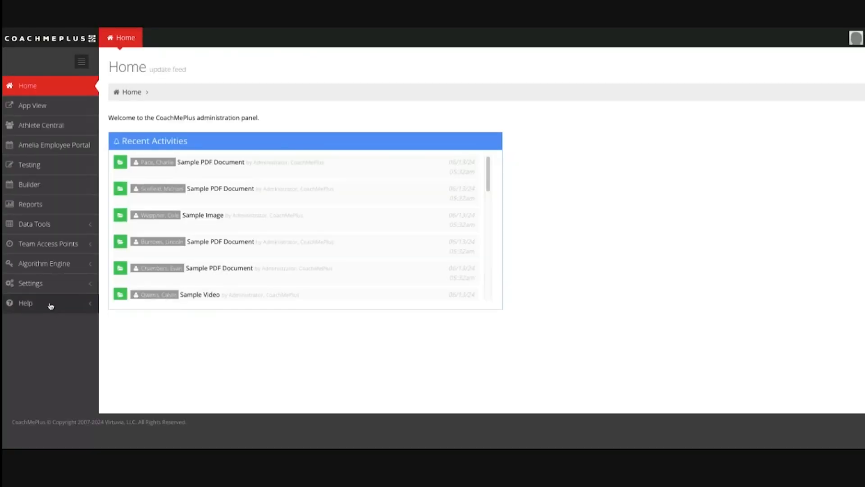
{"action": "left_click", "coordinate": [28, 284]}
{"action": "scroll", "coordinate": [31, 286], "scroll_direction": "down", "scroll_amount": 2}
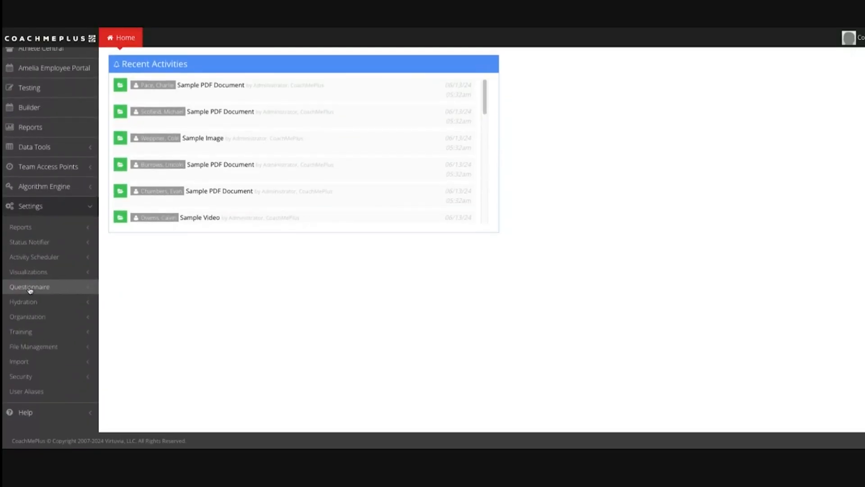
{"action": "left_click", "coordinate": [31, 333]}
{"action": "scroll", "coordinate": [31, 334], "scroll_direction": "down", "scroll_amount": 2}
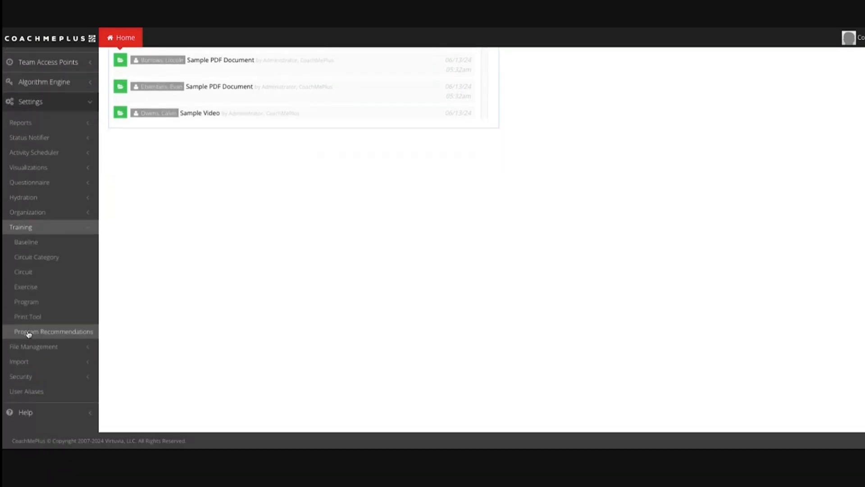
{"action": "left_click", "coordinate": [26, 243]}
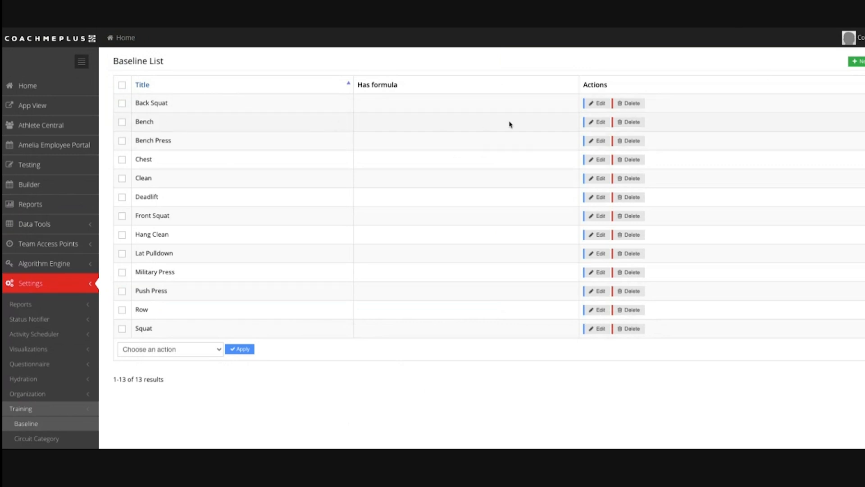
Delete the Bench and Squat baselines from the baseline list.
{"action": "left_click", "coordinate": [640, 126]}
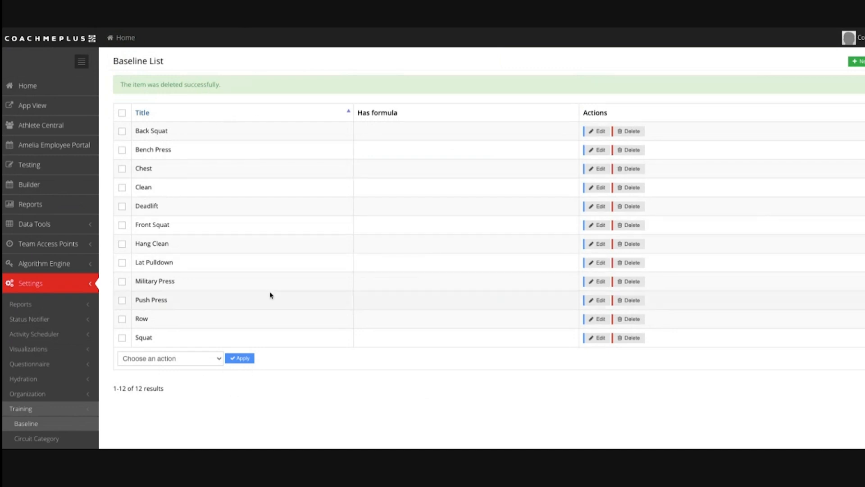
{"action": "left_click", "coordinate": [629, 339]}
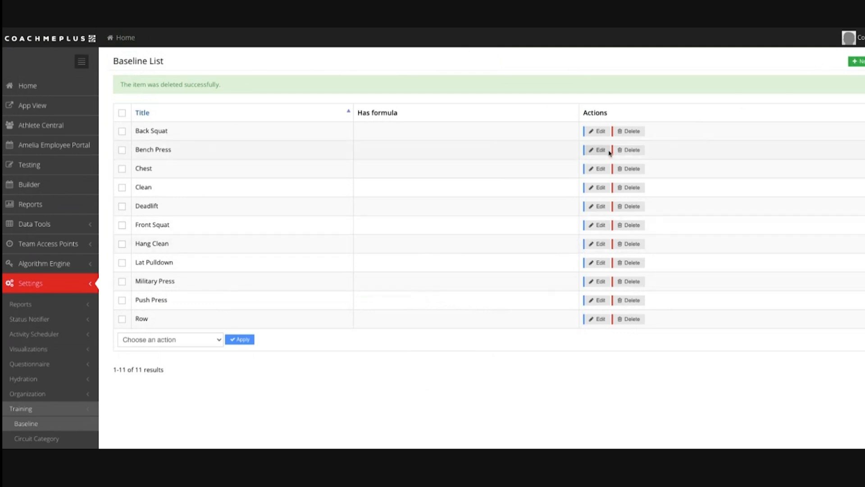
{"action": "left_click", "coordinate": [856, 61]}
{"action": "left_click", "coordinate": [265, 83]}
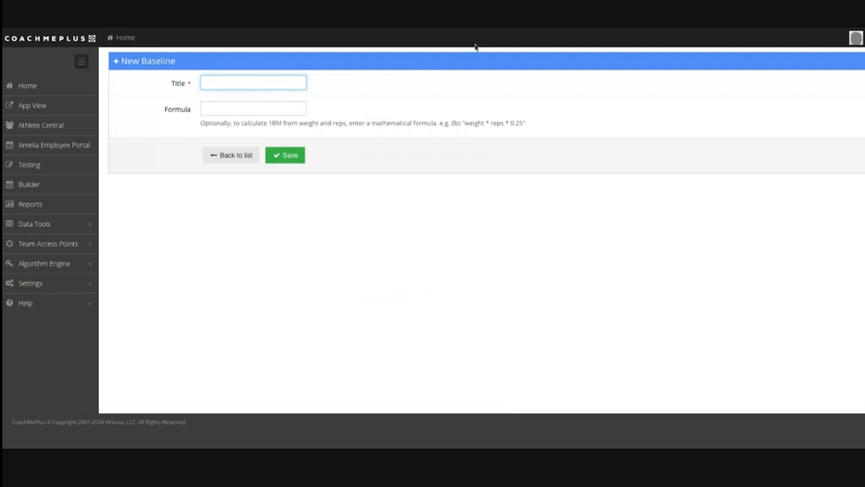
{"action": "type", "text": "Clean"}
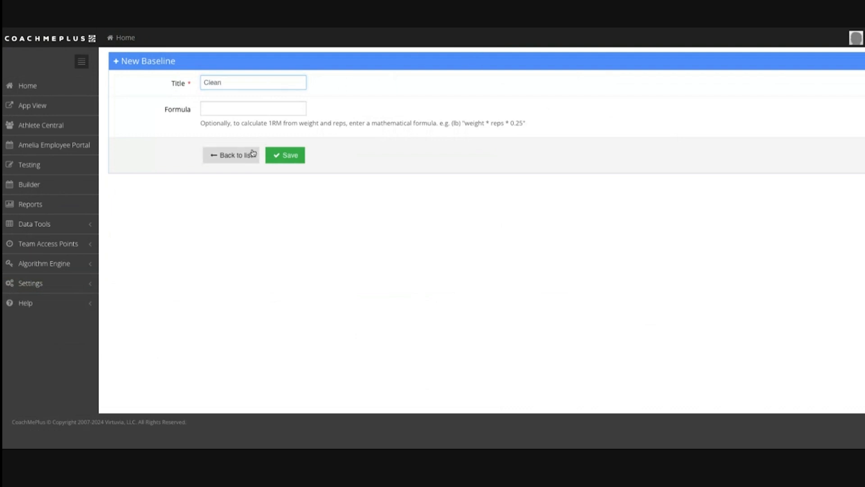
{"action": "left_click", "coordinate": [325, 245]}
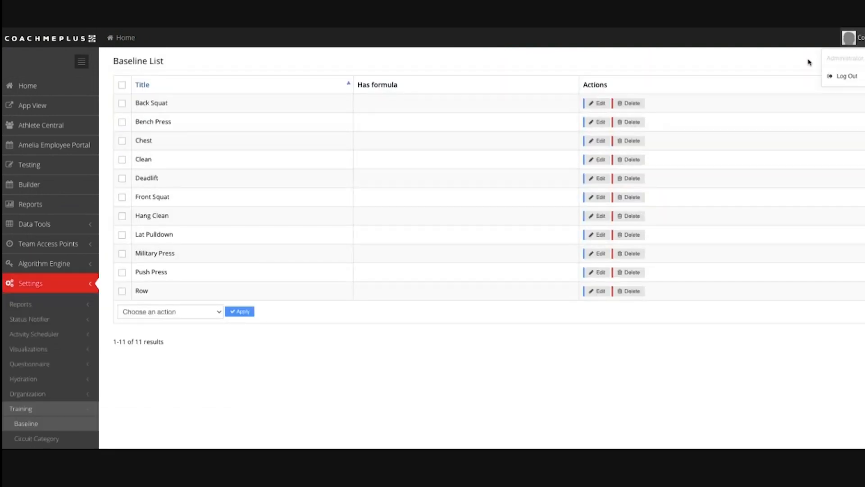
Create a new training baseline titled Snatch, without a custom formula, and save it.
{"action": "left_click", "coordinate": [857, 61]}
{"action": "left_click", "coordinate": [229, 85]}
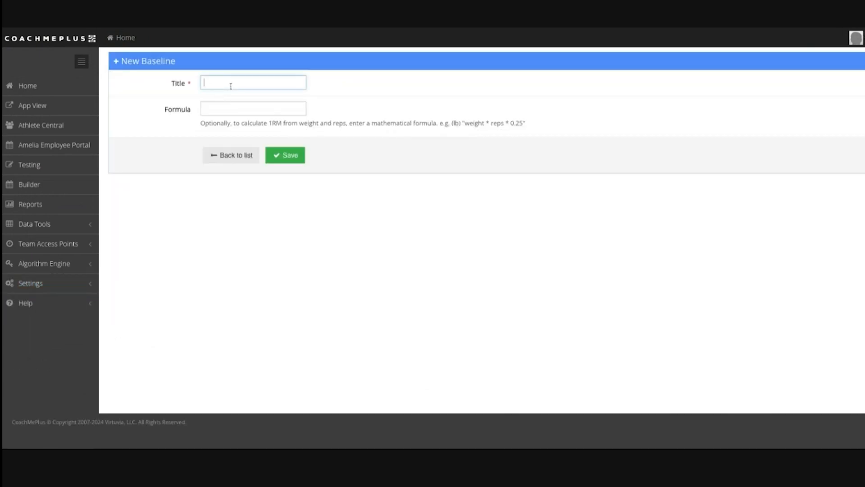
{"action": "type", "text": "Snatch"}
{"action": "left_click", "coordinate": [227, 106]}
{"action": "left_click_drag", "start_coordinate": [463, 123], "coordinate": [515, 124]}
{"action": "left_click", "coordinate": [507, 124]}
{"action": "left_click", "coordinate": [514, 123]}
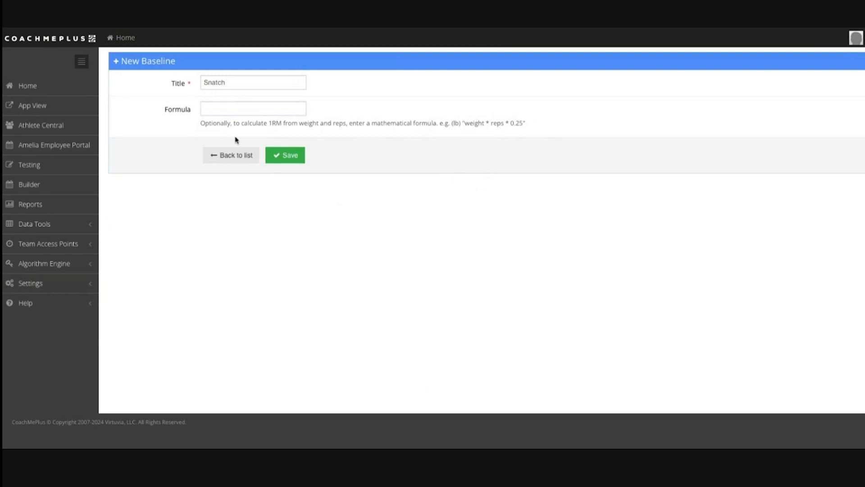
{"action": "left_click", "coordinate": [285, 155]}
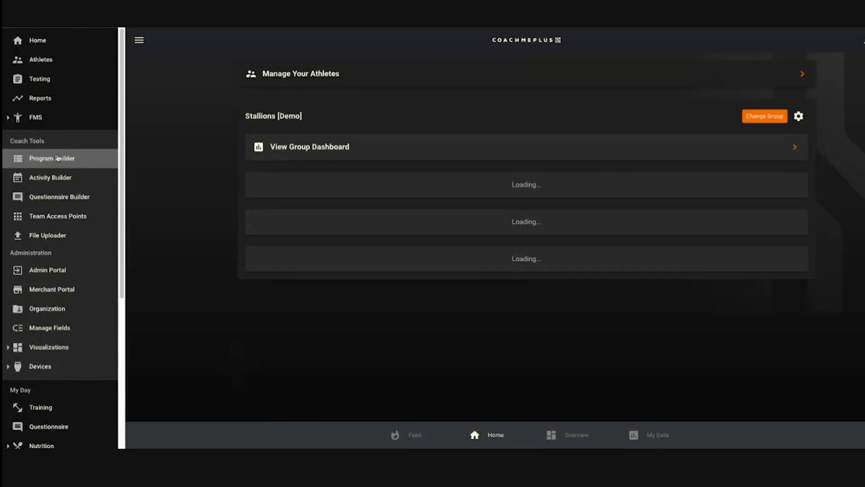
Browse the exercise library in the Program Builder down to the bench exercises, and return to the library overview.
{"action": "left_click", "coordinate": [58, 157]}
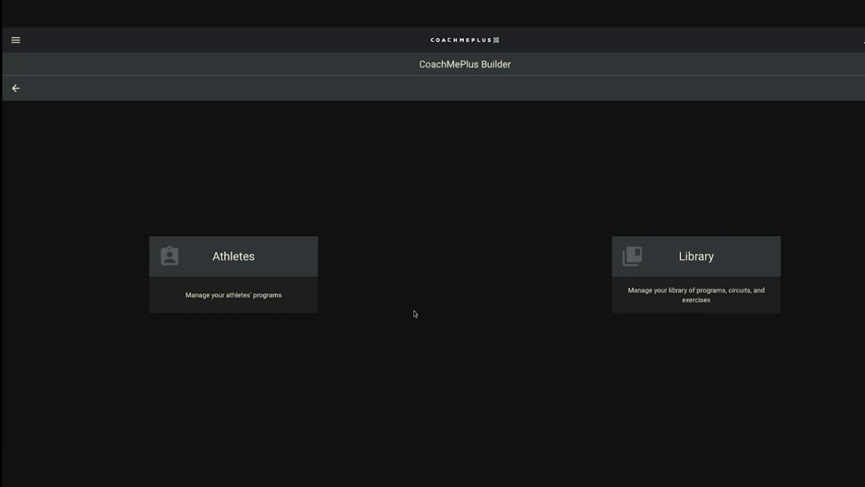
{"action": "left_click", "coordinate": [660, 284]}
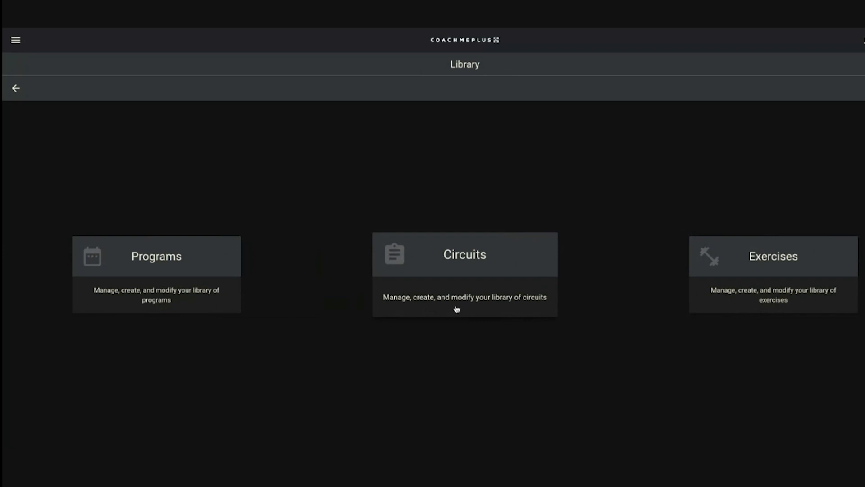
{"action": "left_click", "coordinate": [793, 298]}
{"action": "scroll", "coordinate": [387, 298], "scroll_direction": "down", "scroll_amount": 1}
{"action": "scroll", "coordinate": [387, 297], "scroll_direction": "down", "scroll_amount": 20}
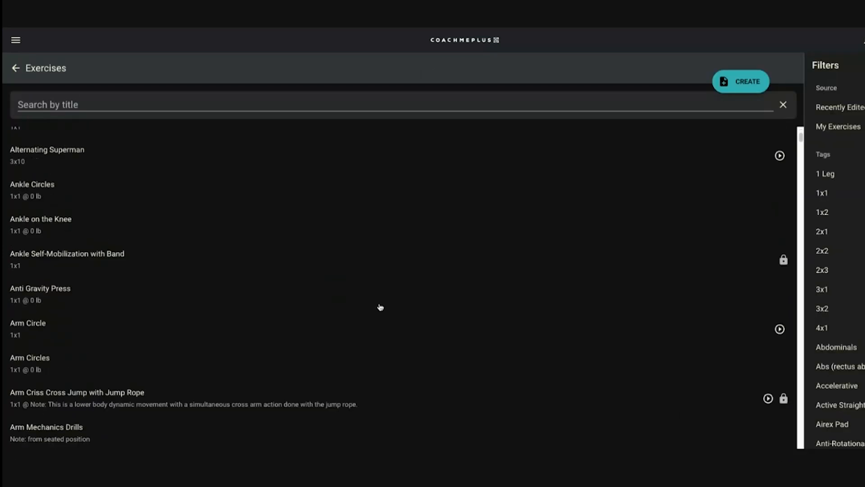
{"action": "scroll", "coordinate": [391, 315], "scroll_direction": "down", "scroll_amount": 1}
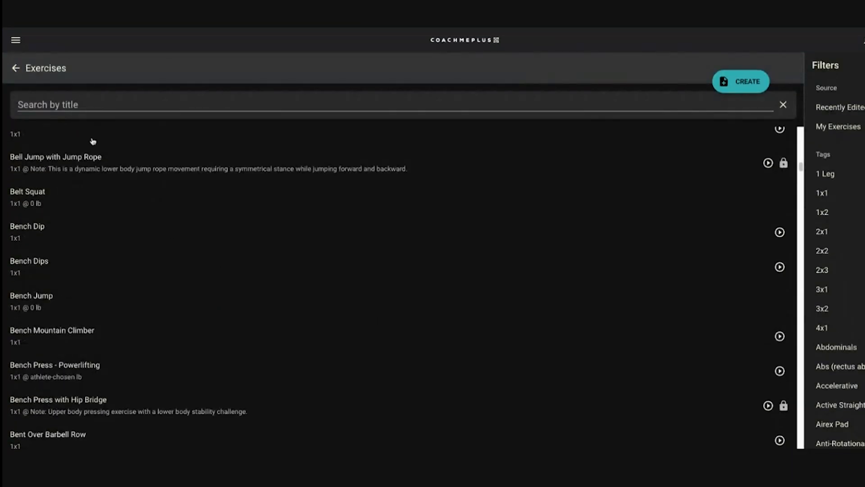
{"action": "left_click", "coordinate": [16, 68]}
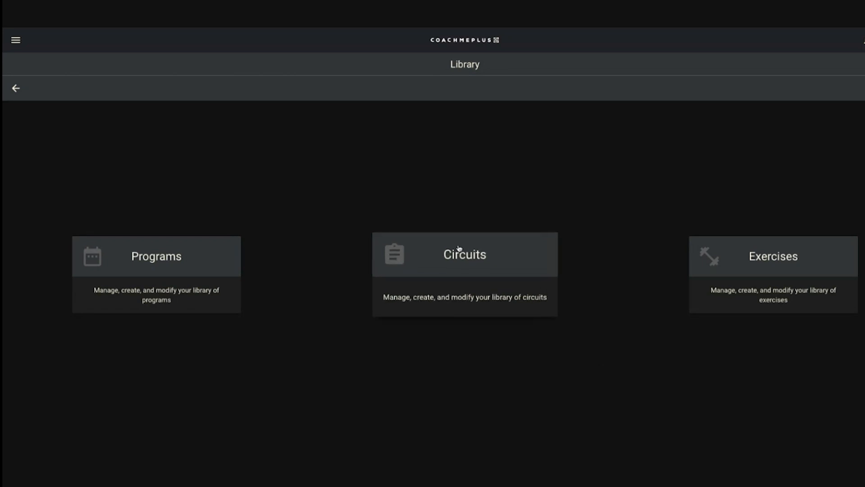
Create a library circuit titled Test Set Demo and assign it to the Strength category.
{"action": "left_click", "coordinate": [457, 272]}
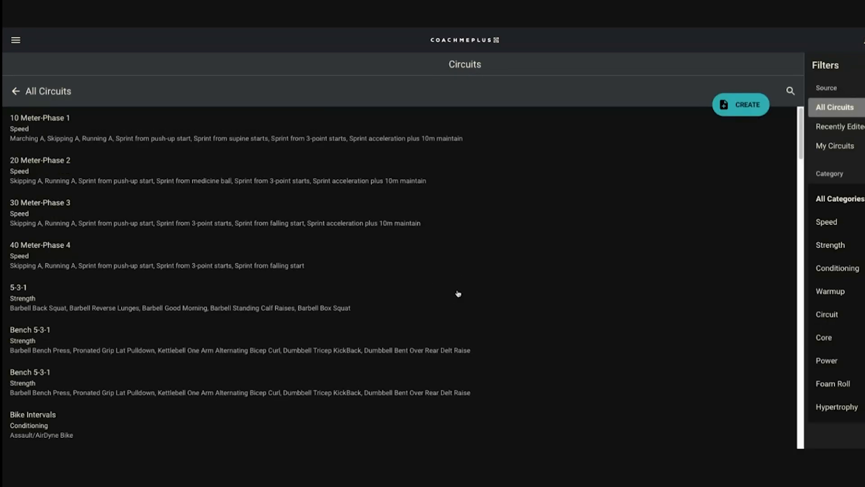
{"action": "left_click", "coordinate": [731, 109]}
{"action": "left_click", "coordinate": [291, 120]}
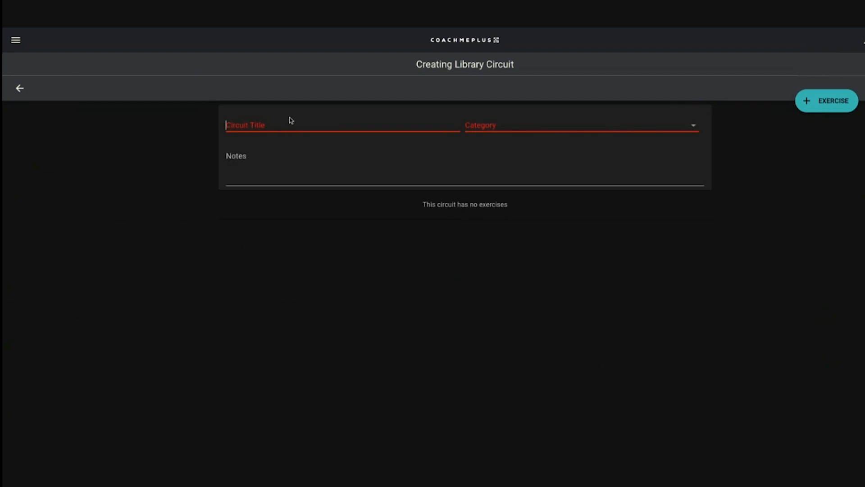
{"action": "type", "text": "Test Set"}
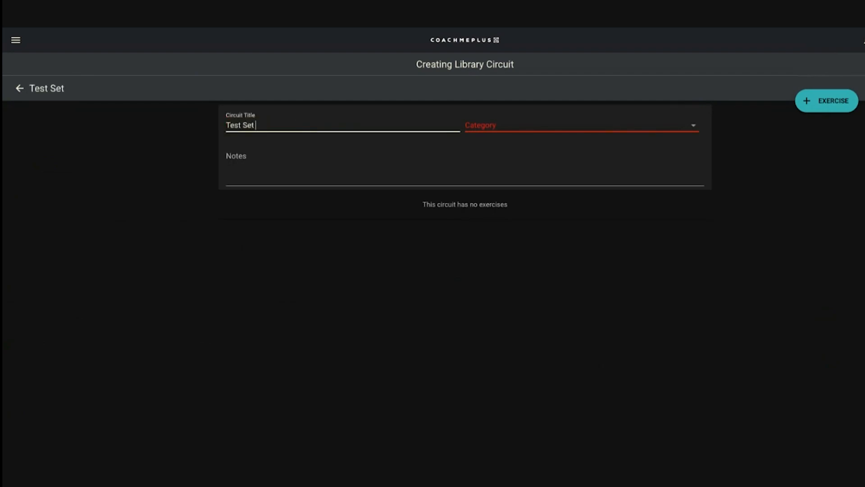
{"action": "type", "text": " Demo"}
{"action": "left_click", "coordinate": [486, 126]}
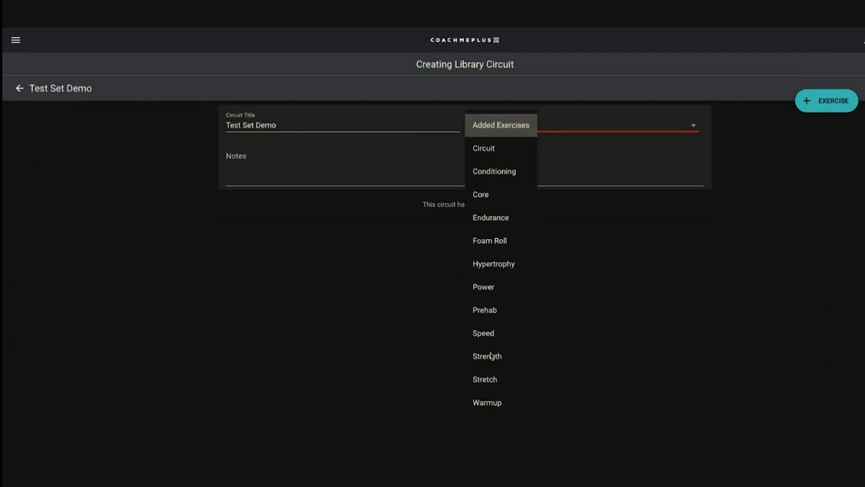
{"action": "left_click", "coordinate": [492, 355]}
Search the exercise library for back squat and add Barbell Back Squat to the circuit.
{"action": "left_click", "coordinate": [814, 106]}
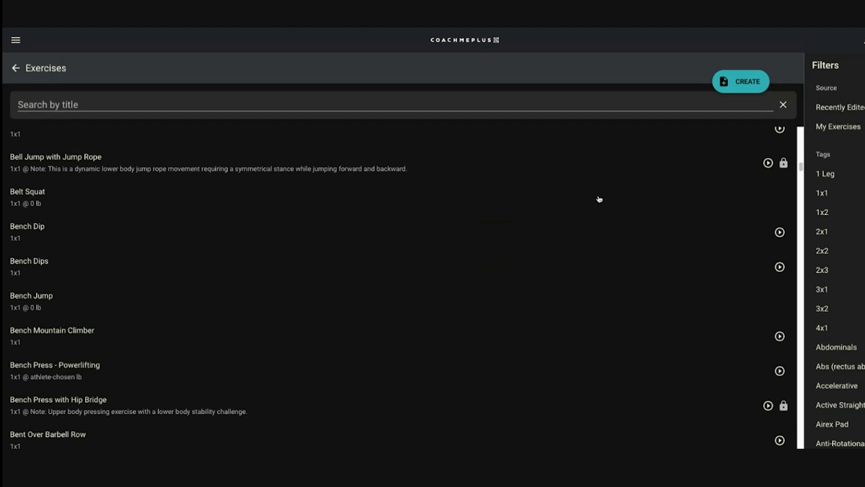
{"action": "left_click", "coordinate": [72, 109]}
{"action": "type", "text": "back squat"}
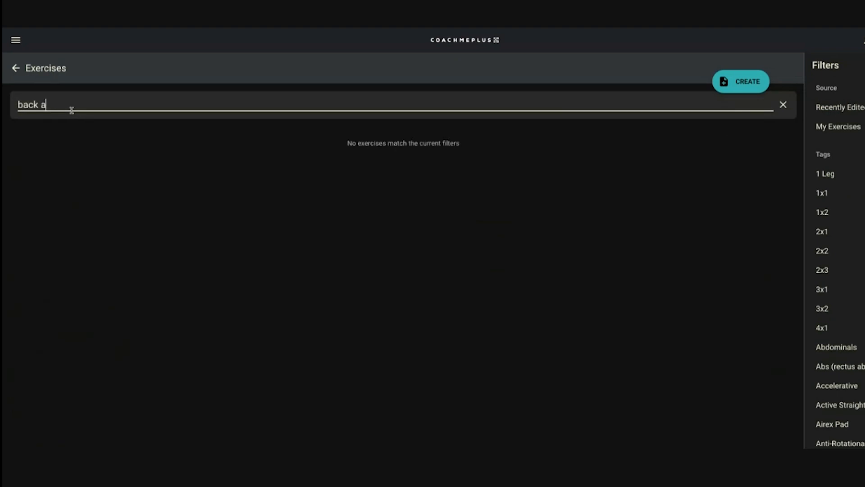
{"action": "left_click", "coordinate": [44, 153]}
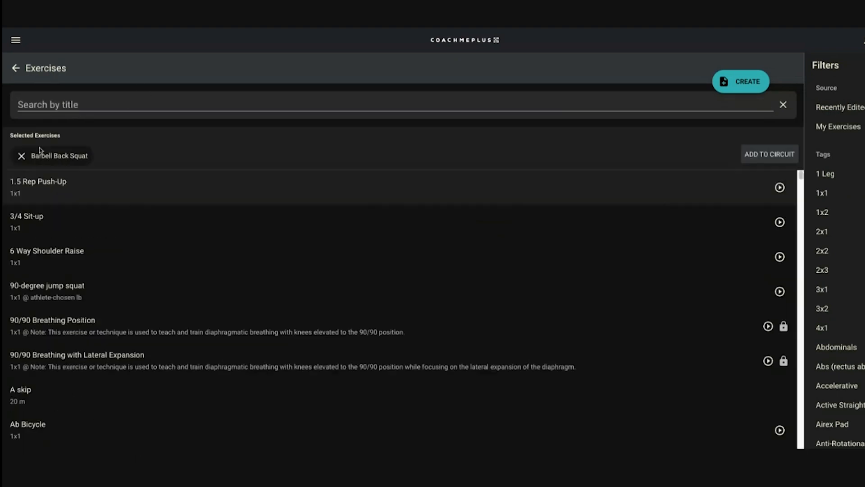
{"action": "left_click", "coordinate": [739, 153]}
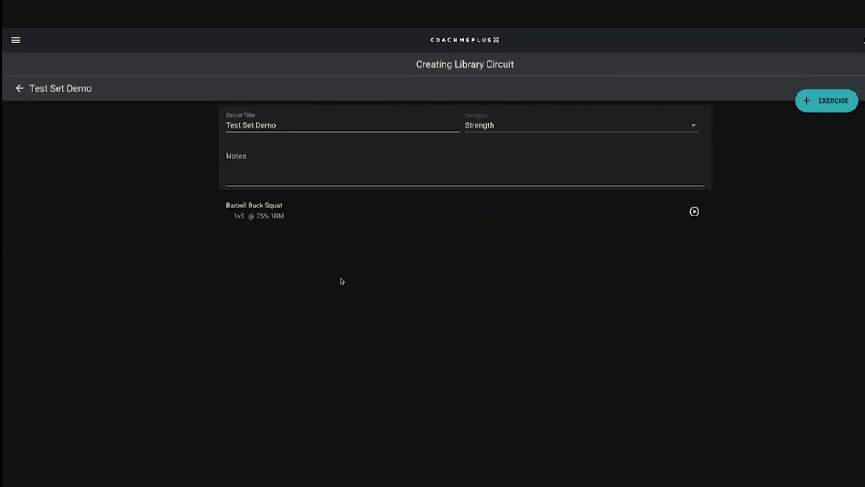
Open the Barbell Back Squat progression and set its first set to 3 reps at 100% of one rep max.
{"action": "left_click", "coordinate": [286, 221]}
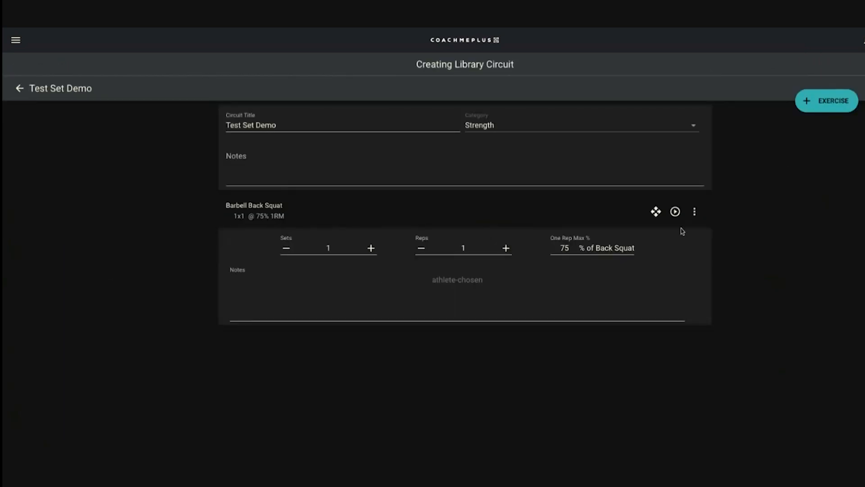
{"action": "left_click", "coordinate": [695, 212]}
{"action": "left_click", "coordinate": [661, 218]}
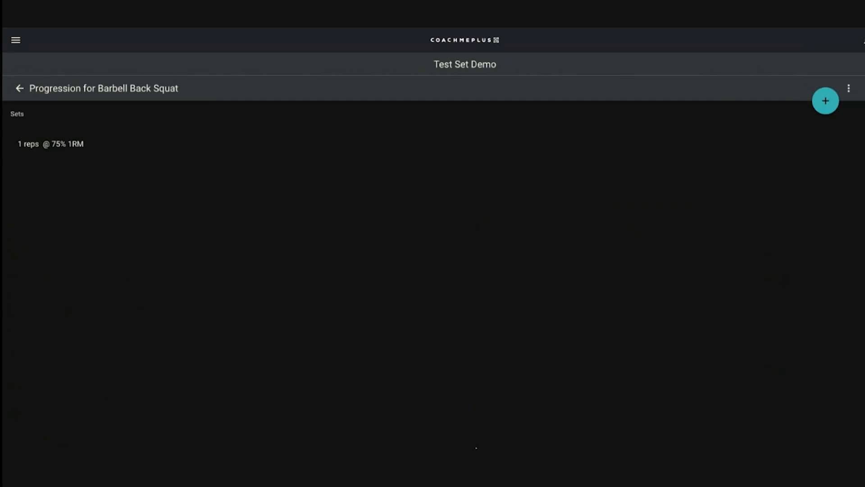
{"action": "left_click", "coordinate": [194, 141]}
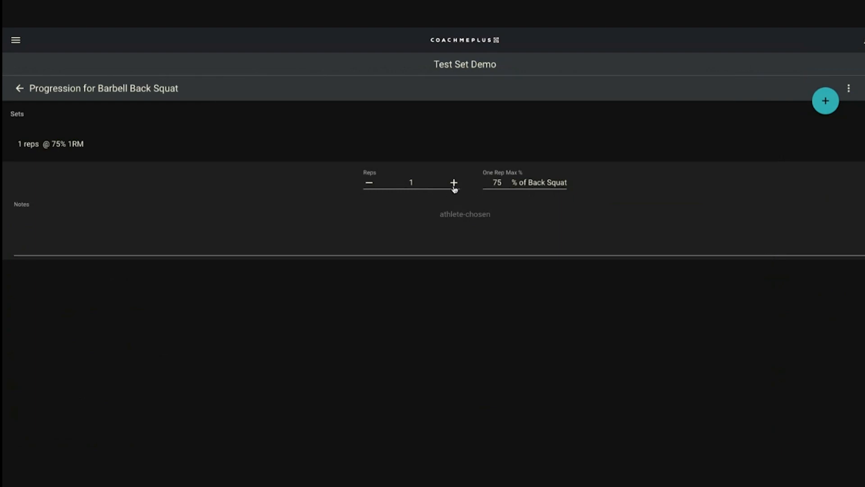
{"action": "left_click", "coordinate": [454, 185]}
{"action": "left_click", "coordinate": [454, 185]}
{"action": "double_click", "coordinate": [504, 186]}
{"action": "type", "text": "100"}
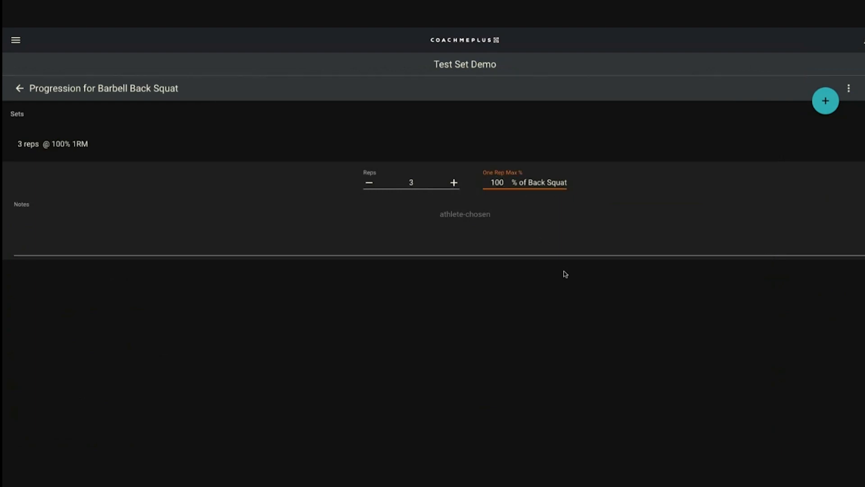
{"action": "left_click", "coordinate": [564, 295]}
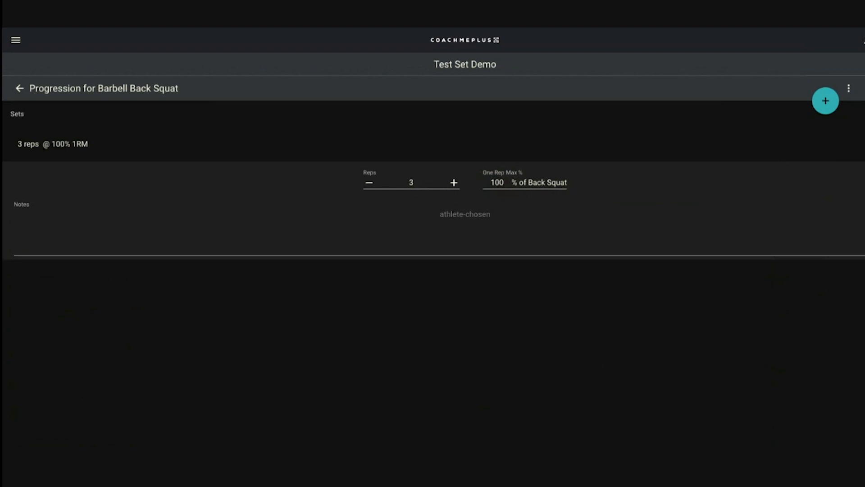
Duplicate the 3-rep set until the Barbell Back Squat progression contains five identical sets.
{"action": "left_click", "coordinate": [864, 144]}
{"action": "left_click", "coordinate": [864, 179]}
{"action": "left_click", "coordinate": [864, 214]}
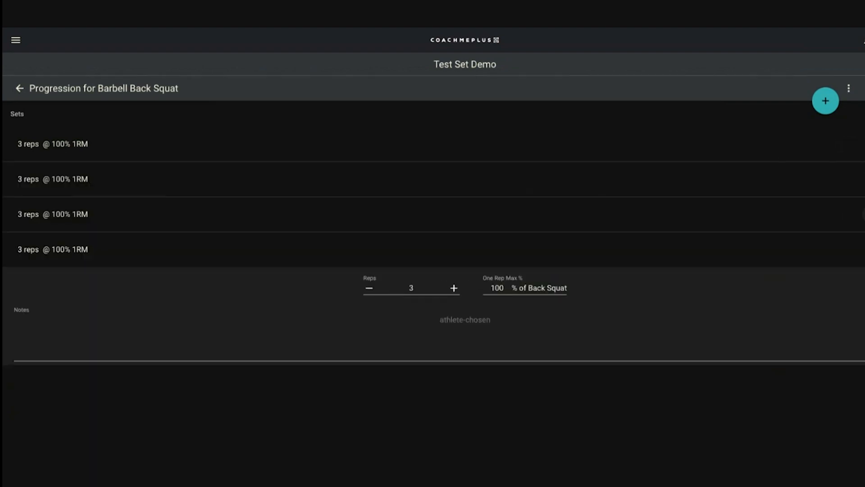
{"action": "left_click", "coordinate": [864, 249]}
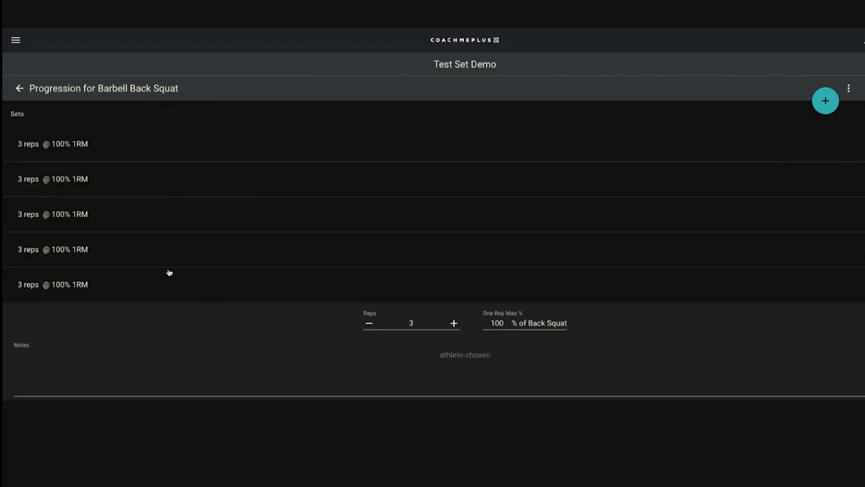
{"action": "left_click", "coordinate": [849, 90]}
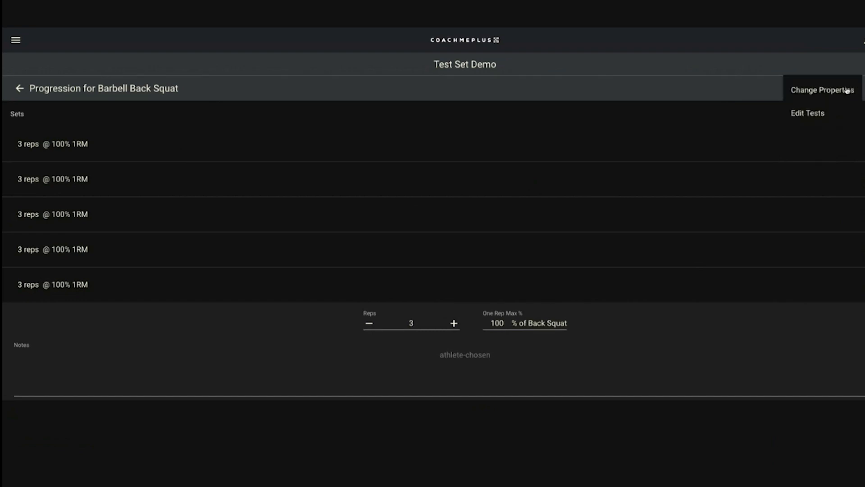
{"action": "left_click", "coordinate": [806, 114]}
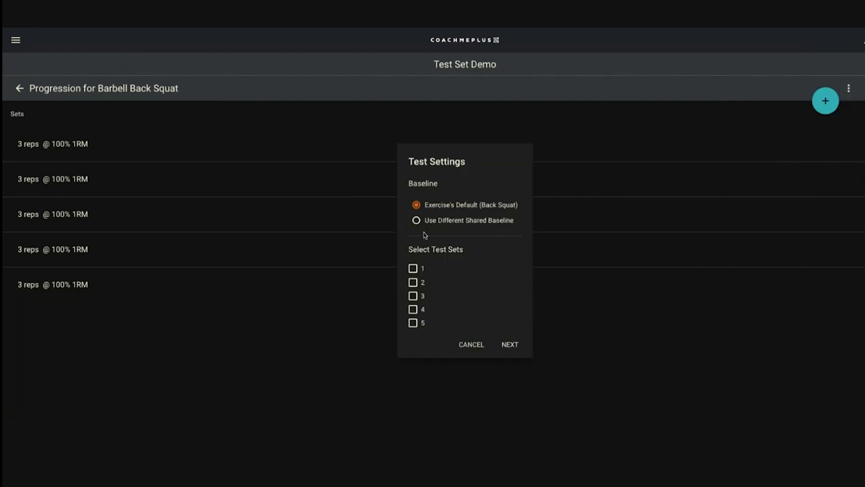
{"action": "left_click", "coordinate": [413, 268]}
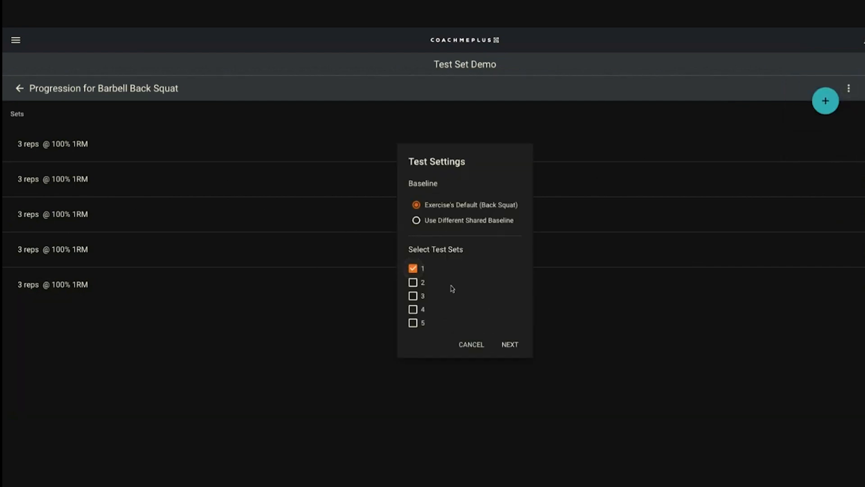
{"action": "left_click", "coordinate": [439, 219]}
{"action": "left_click", "coordinate": [511, 345]}
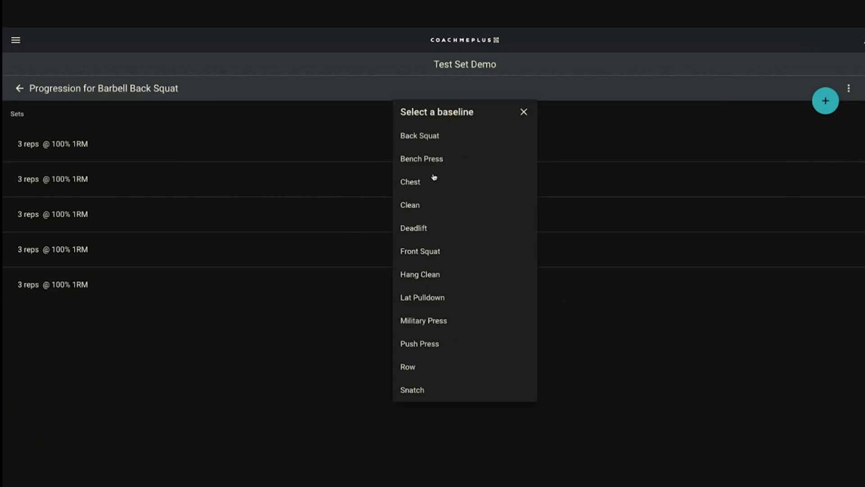
{"action": "left_click", "coordinate": [524, 112]}
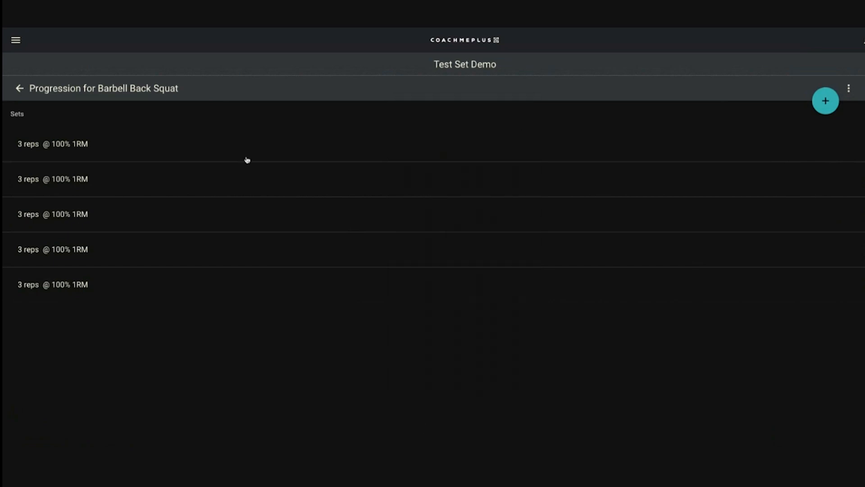
Change the property of all sets in the Barbell Back Squat progression to Weight.
{"action": "left_click", "coordinate": [848, 88]}
{"action": "left_click", "coordinate": [844, 92]}
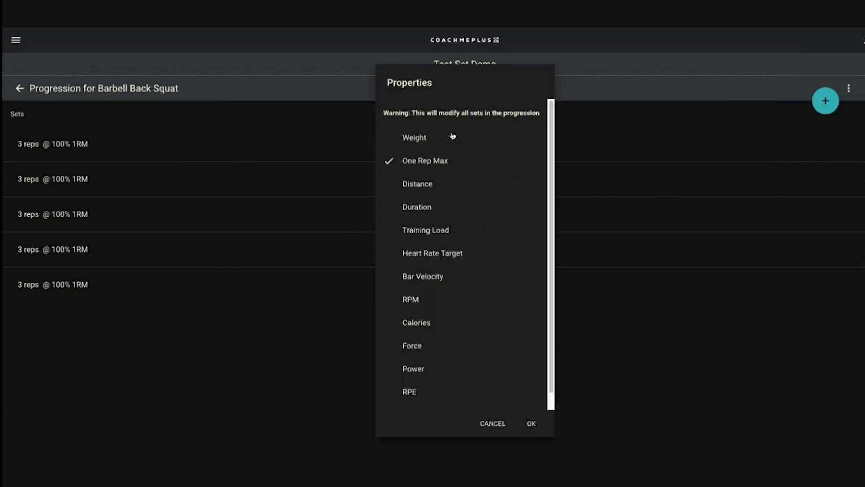
{"action": "left_click", "coordinate": [452, 136]}
{"action": "left_click", "coordinate": [529, 424]}
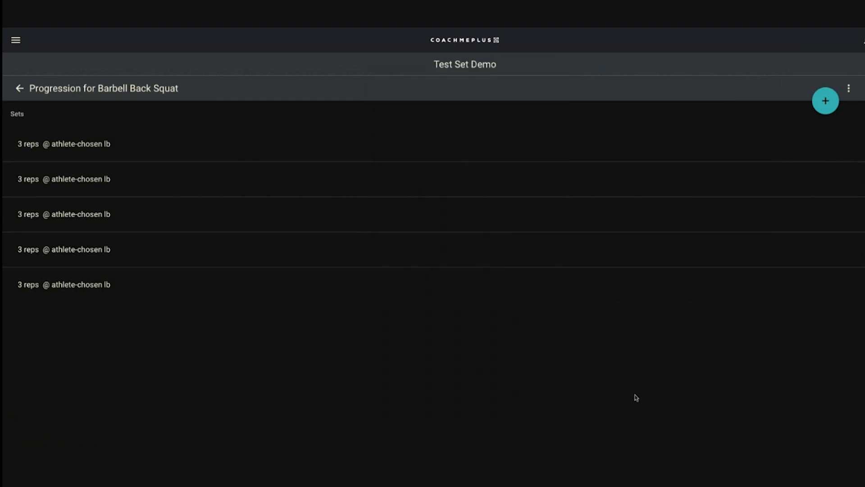
Change the property of all progression sets to One Rep Max, leaving the shared baseline option off.
{"action": "left_click", "coordinate": [849, 89]}
{"action": "left_click", "coordinate": [825, 89]}
{"action": "left_click", "coordinate": [452, 162]}
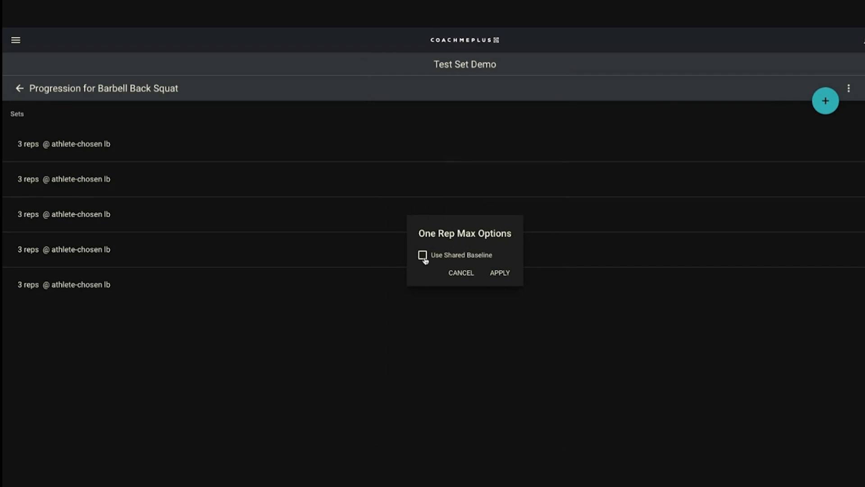
{"action": "left_click", "coordinate": [502, 273]}
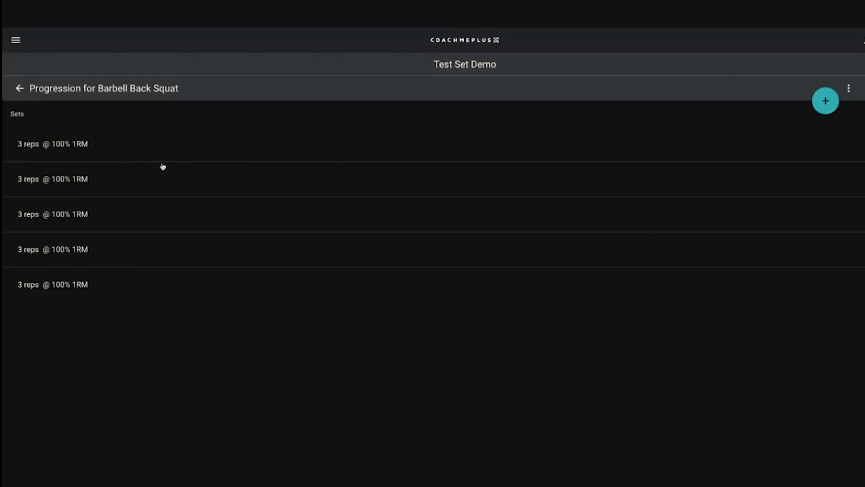
Mark set 1 of the progression as a test set without a shared baseline, and return to the circuit.
{"action": "left_click", "coordinate": [849, 90]}
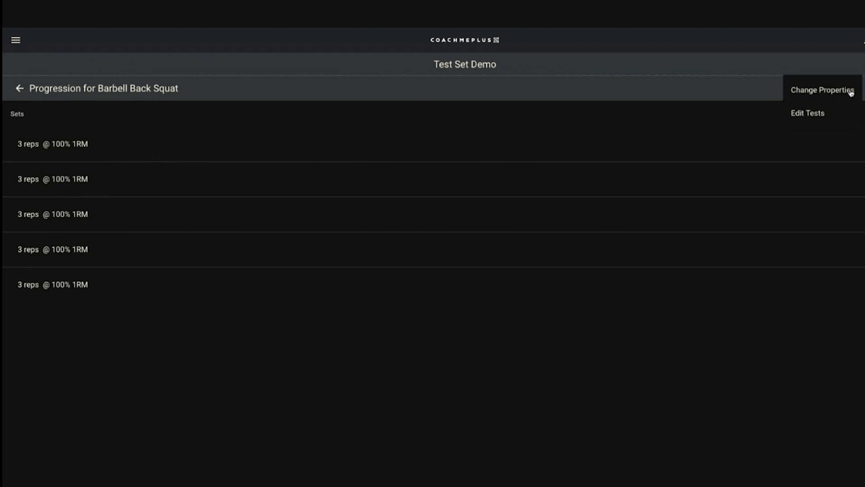
{"action": "left_click", "coordinate": [820, 115]}
{"action": "left_click", "coordinate": [432, 248]}
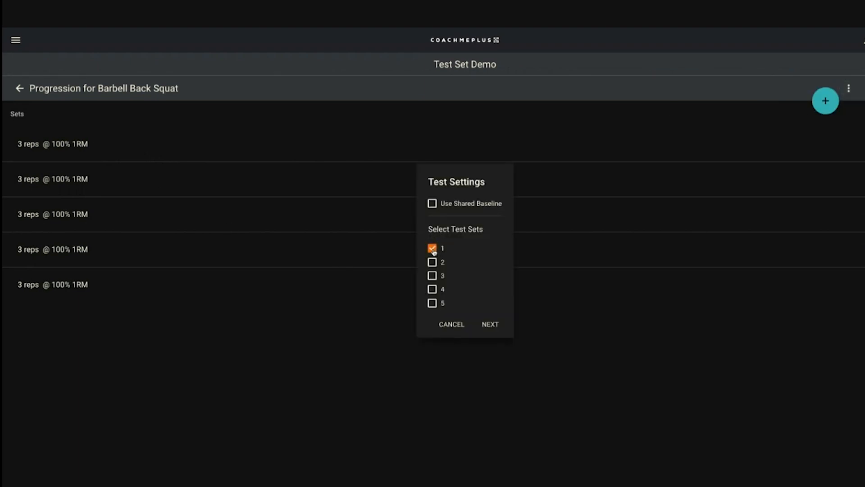
{"action": "left_click", "coordinate": [492, 326]}
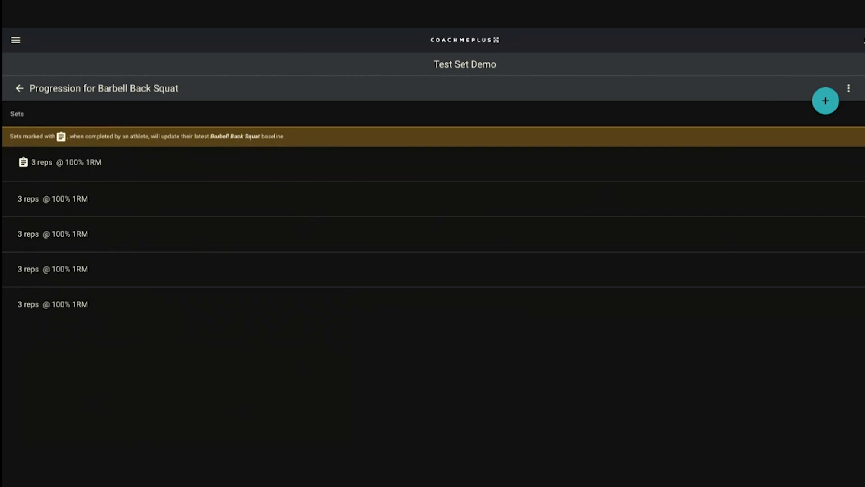
{"action": "left_click", "coordinate": [19, 88]}
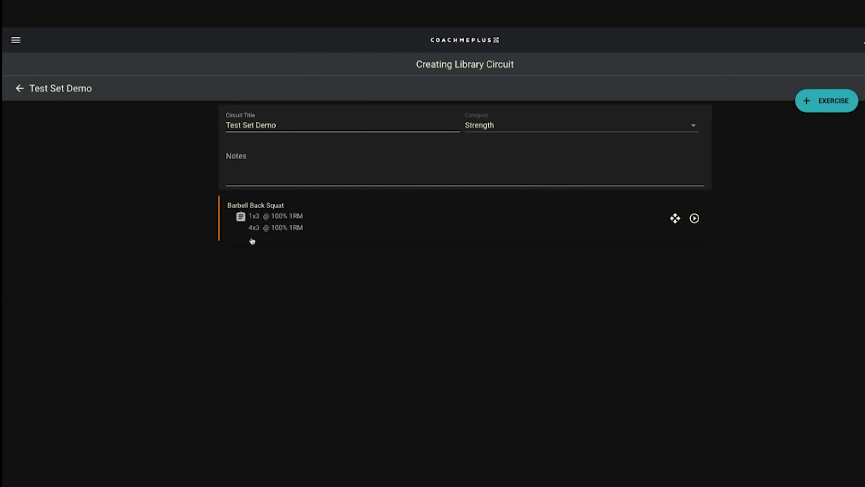
Reopen the Barbell Back Squat progression and set the second and third sets to 80% of one rep max.
{"action": "left_click", "coordinate": [253, 214]}
{"action": "left_click", "coordinate": [184, 224]}
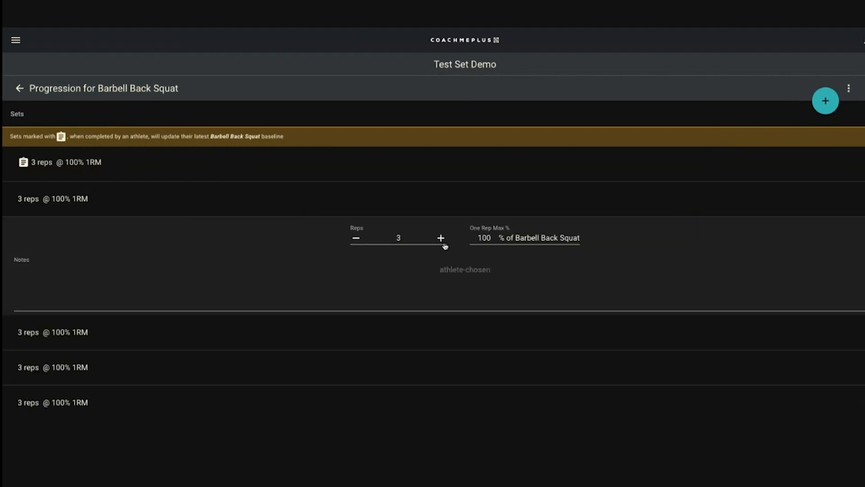
{"action": "left_click", "coordinate": [492, 238]}
{"action": "double_click", "coordinate": [485, 237]}
{"action": "type", "text": "80"}
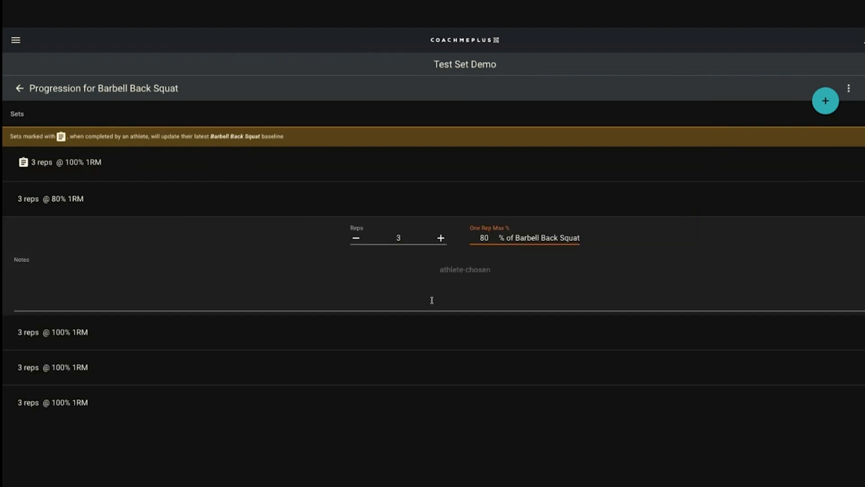
{"action": "left_click", "coordinate": [433, 323]}
{"action": "left_click", "coordinate": [484, 273]}
{"action": "double_click", "coordinate": [483, 273]}
{"action": "type", "text": "80"}
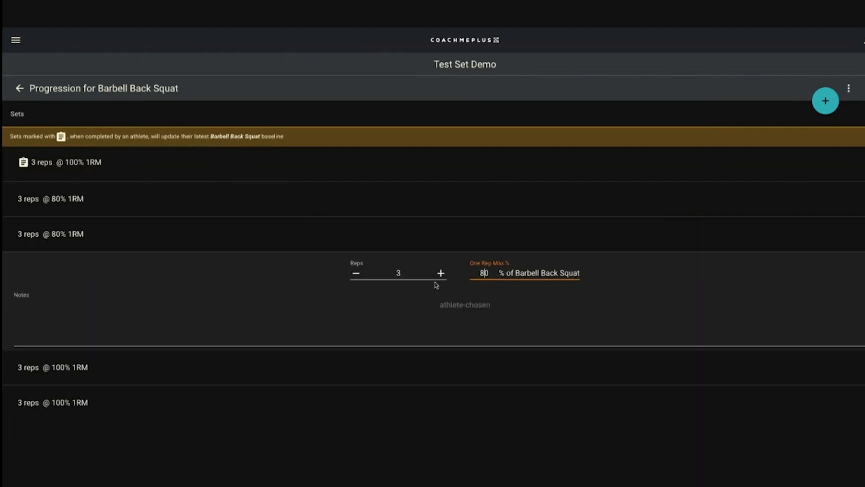
Set the fourth and fifth back squat sets to 80% of one rep max and return to the circuit.
{"action": "left_click", "coordinate": [421, 370]}
{"action": "left_click", "coordinate": [485, 308]}
{"action": "double_click", "coordinate": [483, 308]}
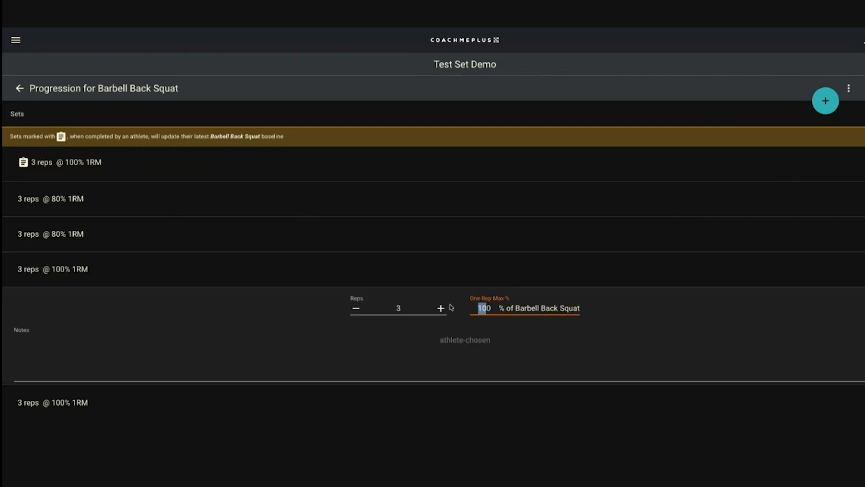
{"action": "type", "text": "80"}
{"action": "left_click", "coordinate": [332, 394]}
{"action": "left_click", "coordinate": [487, 343]}
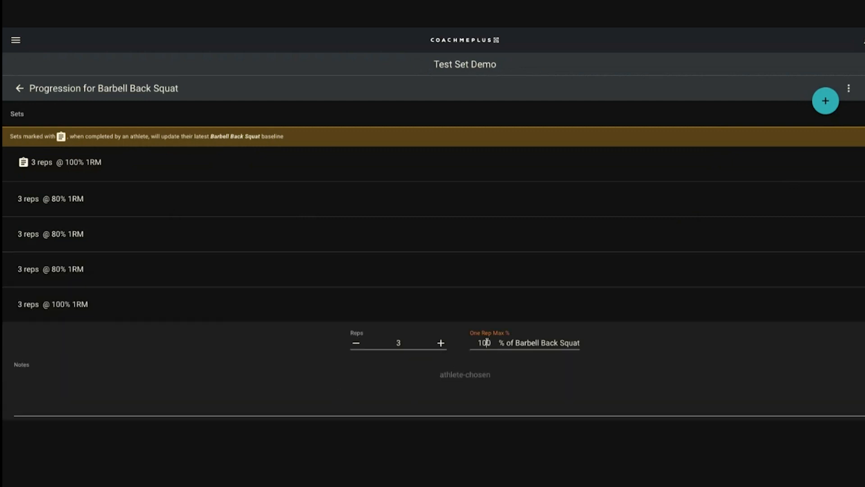
{"action": "left_click_drag", "start_coordinate": [487, 343], "coordinate": [401, 335]}
{"action": "type", "text": "80"}
{"action": "left_click", "coordinate": [20, 88]}
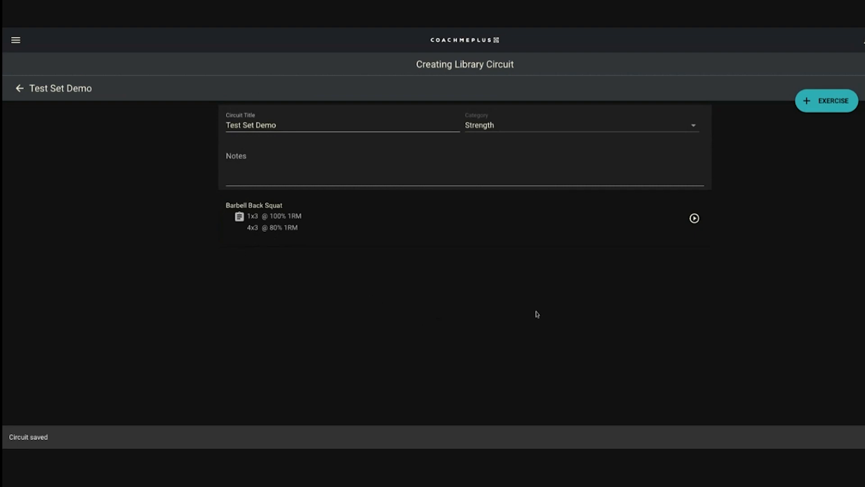
Search the exercise library for front squats and add Barbell Front Squat to the circuit.
{"action": "left_click", "coordinate": [806, 109]}
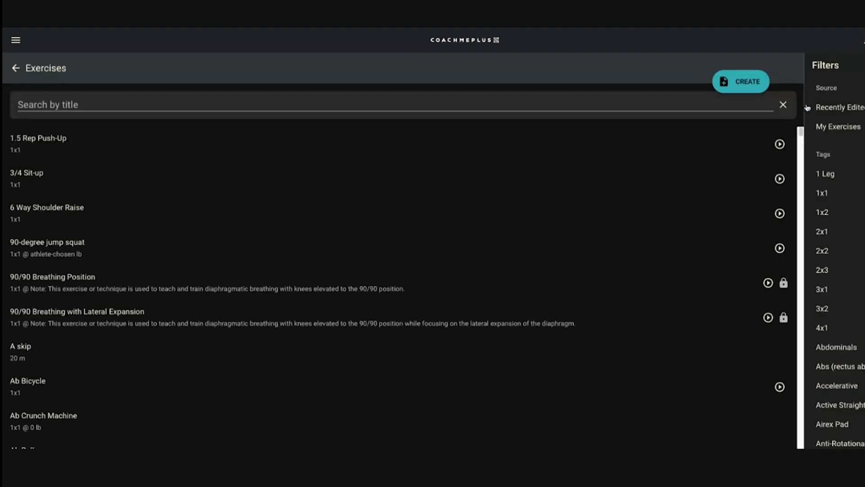
{"action": "left_click", "coordinate": [228, 106]}
{"action": "type", "text": "front"}
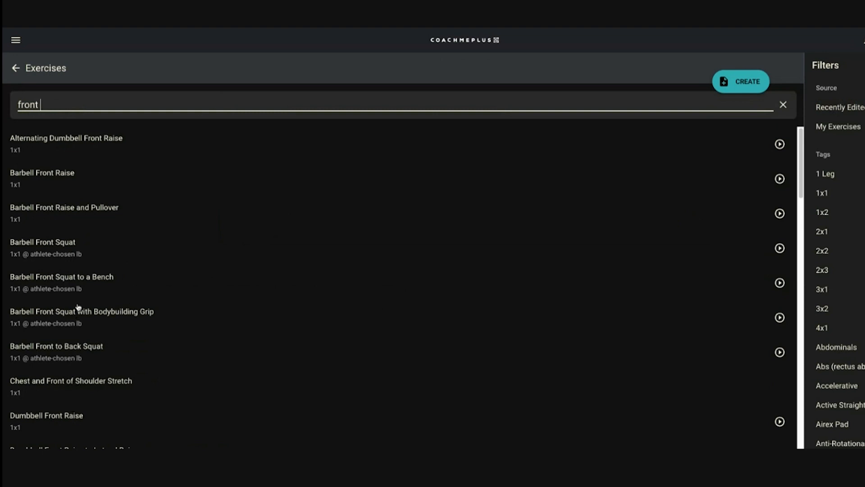
{"action": "type", "text": " sq"}
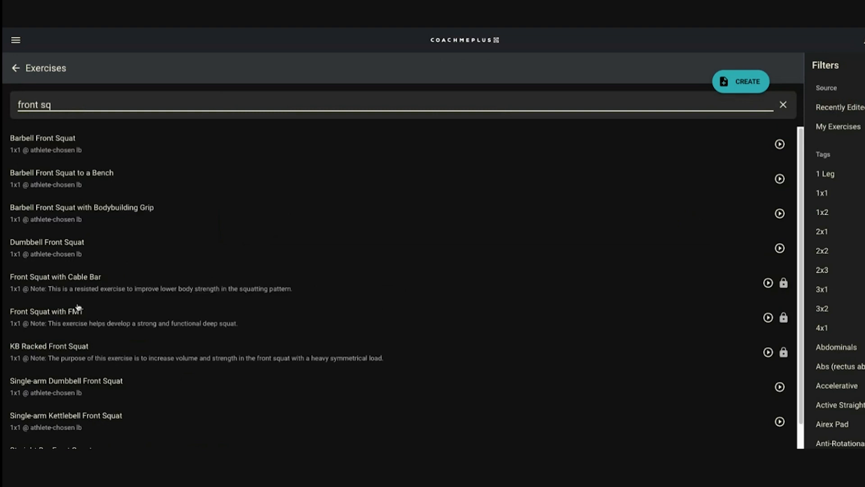
{"action": "left_click", "coordinate": [43, 147]}
{"action": "left_click", "coordinate": [748, 155]}
Expand the Barbell Front Squat exercise and set its number of sets to 4.
{"action": "left_click", "coordinate": [270, 258]}
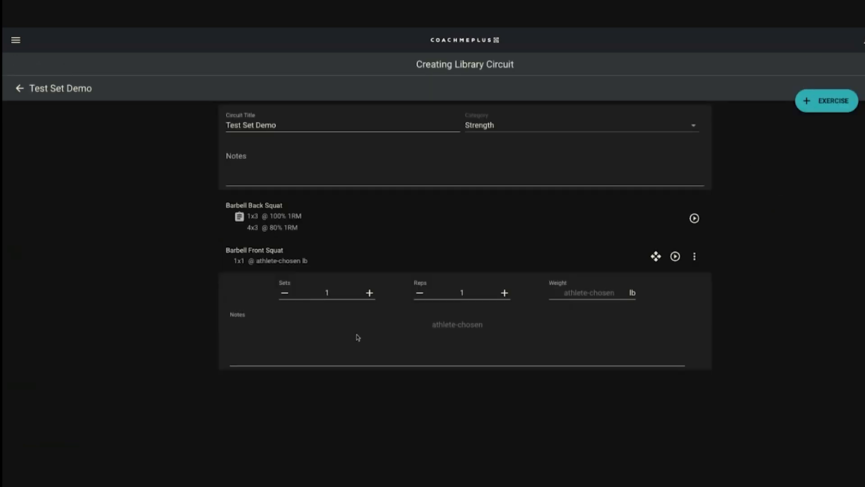
{"action": "left_click", "coordinate": [370, 293]}
{"action": "left_click", "coordinate": [370, 293]}
{"action": "left_click", "coordinate": [369, 293]}
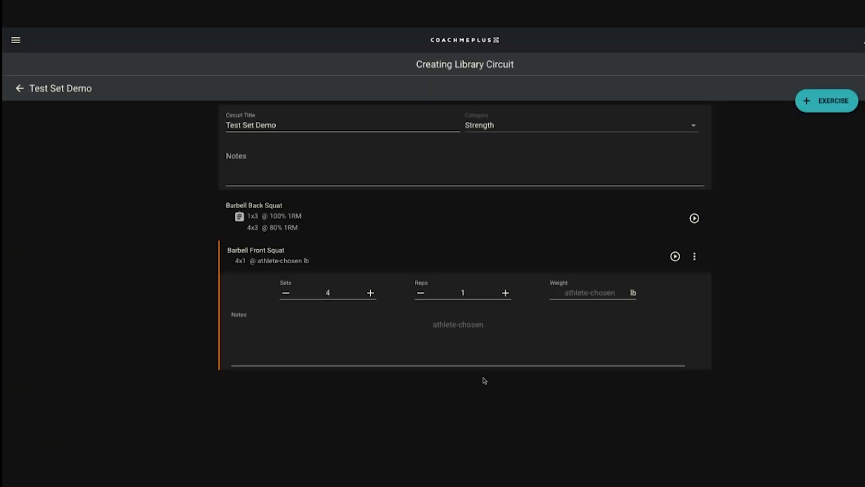
Set the Barbell Front Squat repetitions to 5.
{"action": "left_click", "coordinate": [505, 293]}
{"action": "left_click", "coordinate": [506, 293]}
{"action": "left_click", "coordinate": [505, 293]}
{"action": "left_click", "coordinate": [505, 293]}
{"action": "left_click", "coordinate": [506, 293]}
Change the Barbell Front Squat's weight property to a one rep max percentage using the shared Back Squat baseline.
{"action": "left_click", "coordinate": [694, 256]}
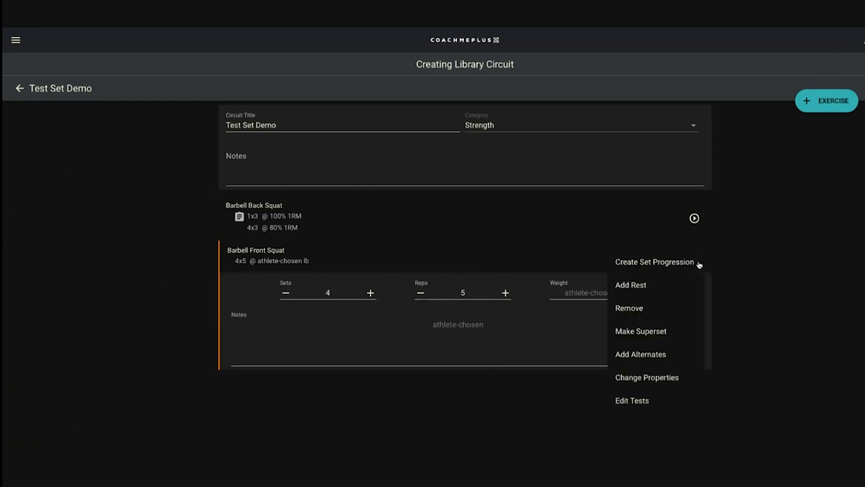
{"action": "left_click", "coordinate": [644, 386]}
{"action": "left_click", "coordinate": [423, 185]}
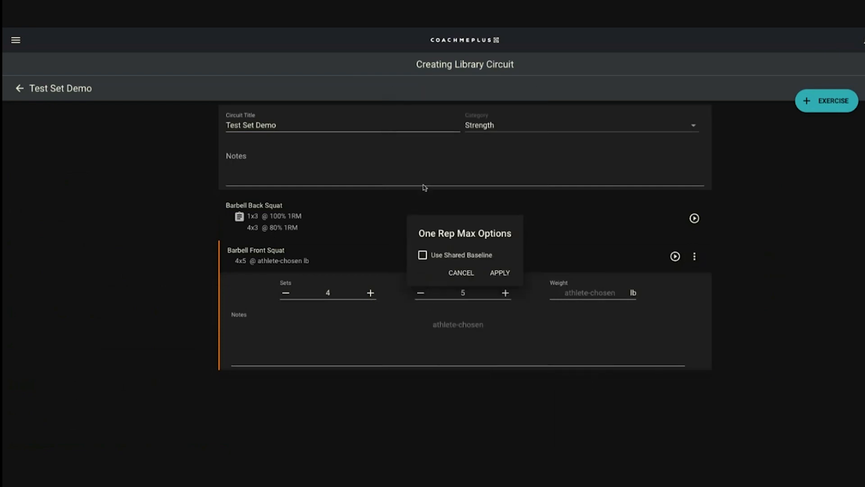
{"action": "left_click", "coordinate": [424, 256]}
{"action": "left_click", "coordinate": [501, 273]}
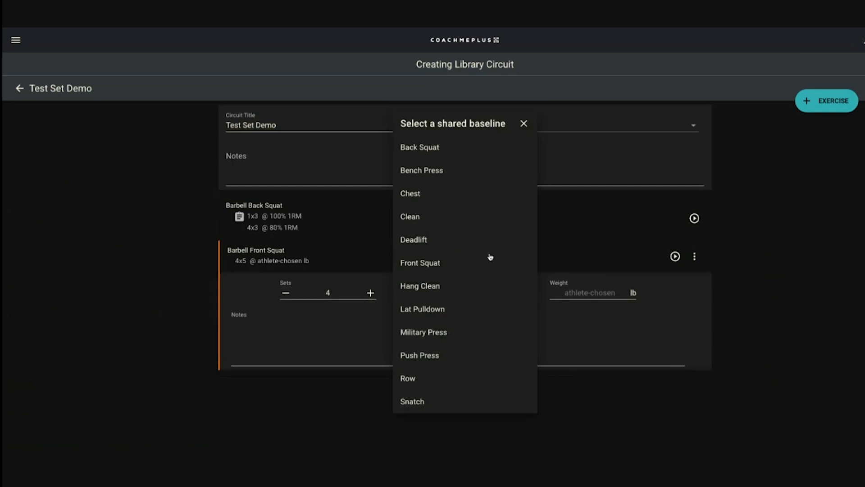
{"action": "left_click", "coordinate": [430, 150]}
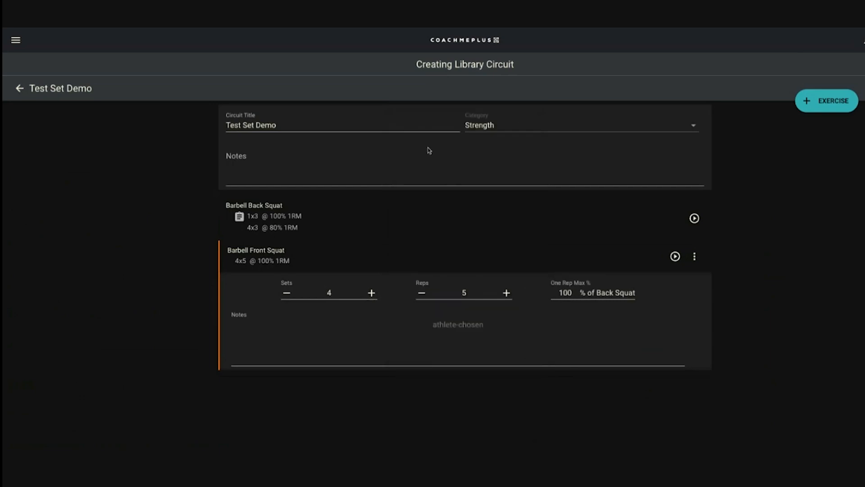
Set the Barbell Front Squat load to 60% of the Back Squat one rep max and collapse the exercise.
{"action": "double_click", "coordinate": [566, 293]}
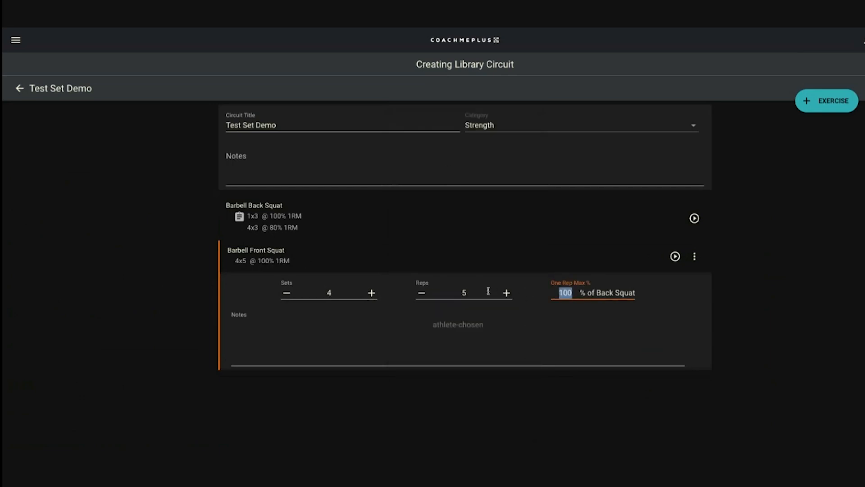
{"action": "type", "text": "60"}
{"action": "left_click", "coordinate": [861, 281]}
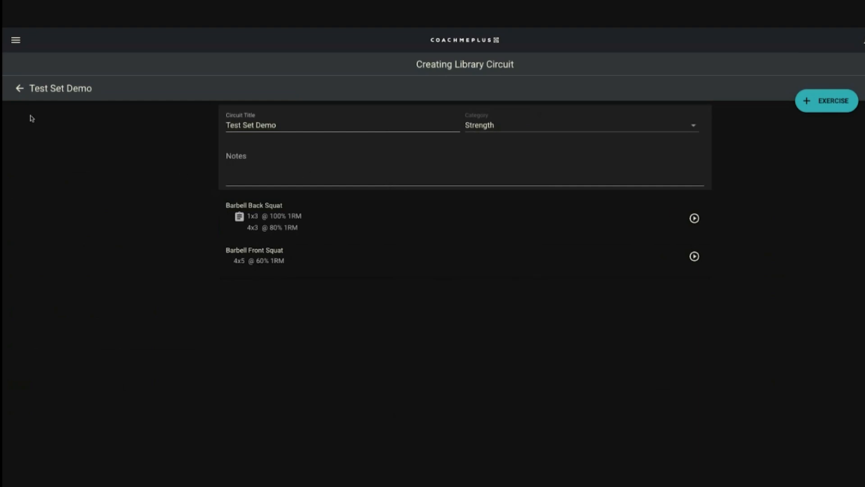
Go back to the library's programs and create a new program titled Test Program.
{"action": "left_click", "coordinate": [20, 88]}
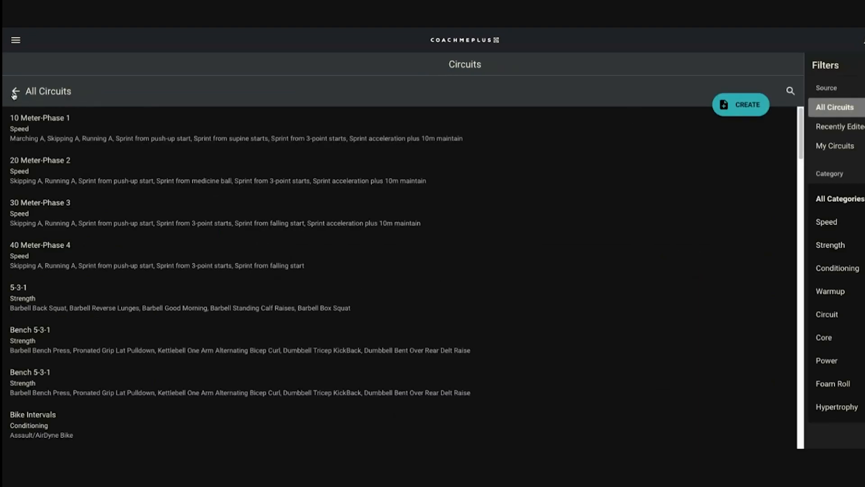
{"action": "left_click", "coordinate": [15, 92]}
{"action": "left_click", "coordinate": [183, 262]}
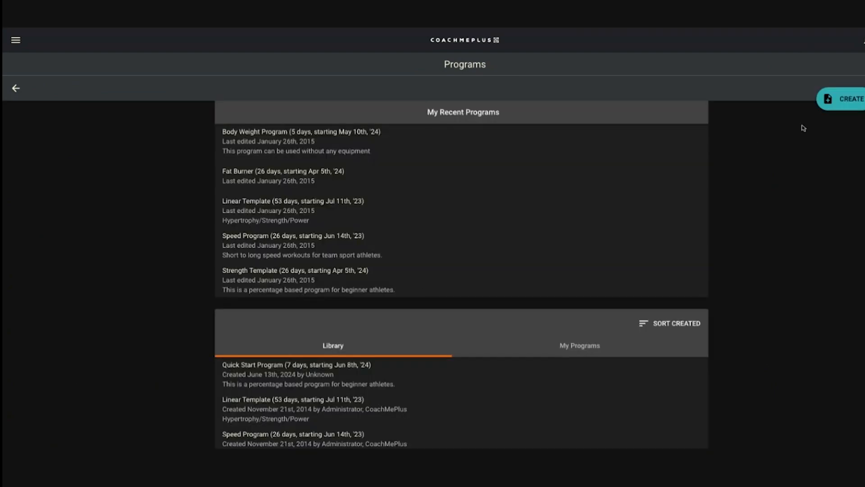
{"action": "left_click", "coordinate": [828, 100]}
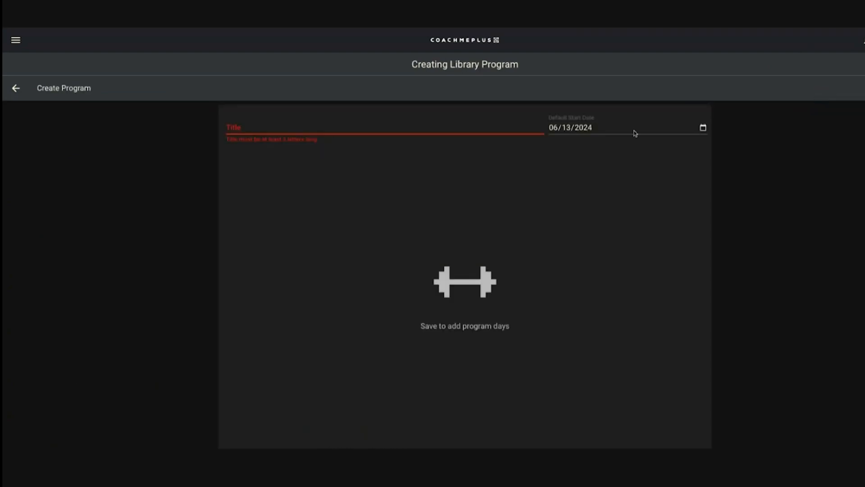
{"action": "left_click", "coordinate": [410, 122]}
{"action": "type", "text": "Test Program"}
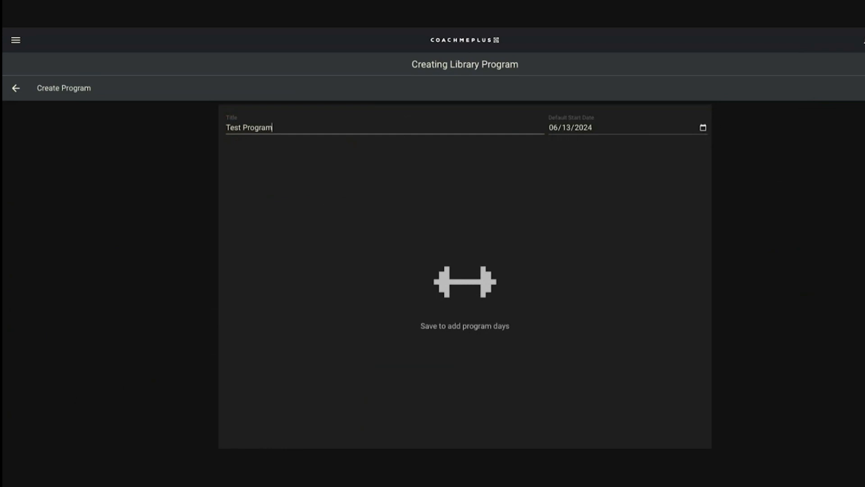
{"action": "key", "text": "Return"}
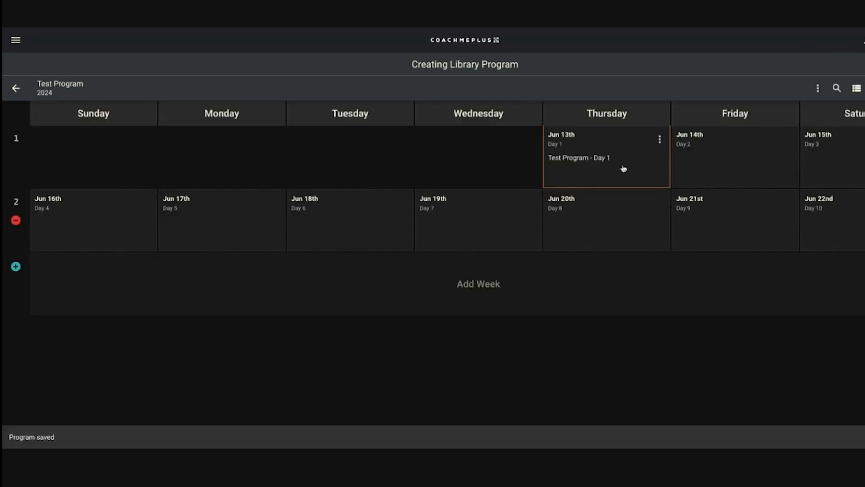
Open Day 1 of Test Program on Jun 13th and add the Test Set Demo circuit from the library.
{"action": "left_click", "coordinate": [623, 168]}
{"action": "left_click", "coordinate": [788, 112]}
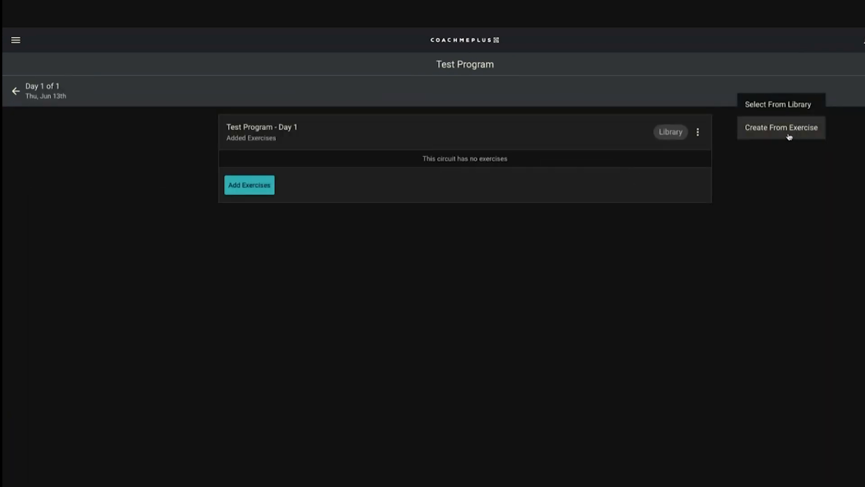
{"action": "left_click", "coordinate": [780, 107]}
{"action": "left_click", "coordinate": [789, 92]}
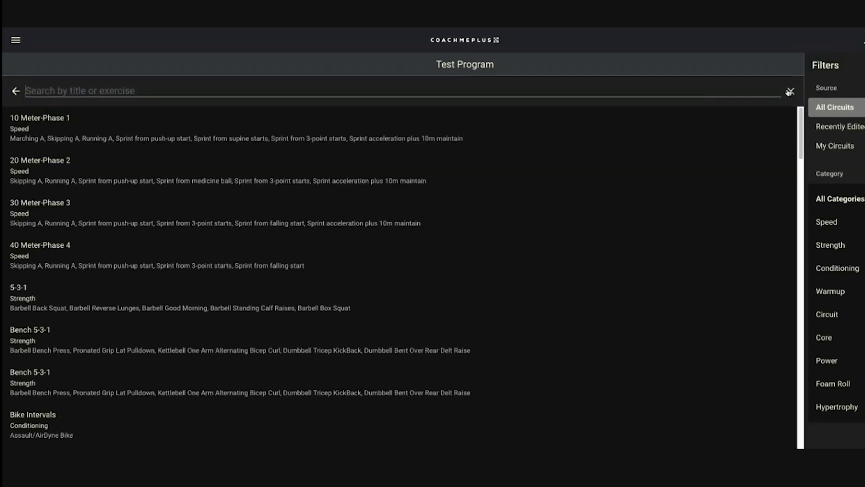
{"action": "type", "text": "test s"}
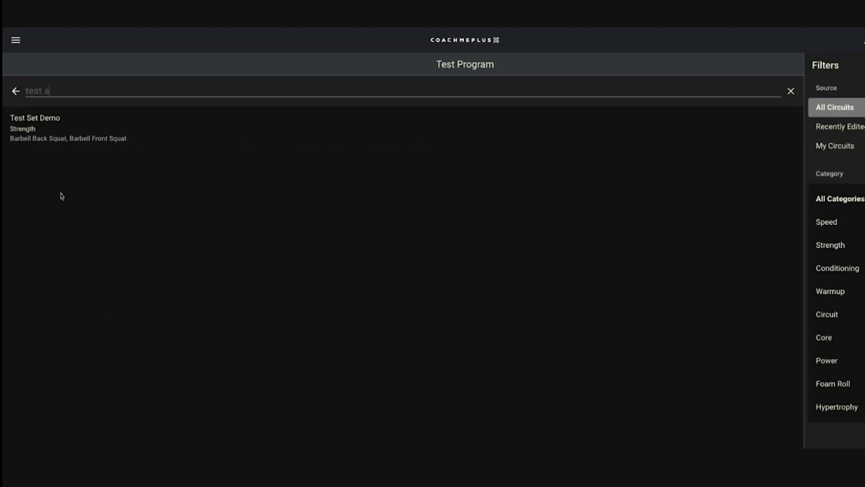
{"action": "left_click", "coordinate": [76, 140]}
{"action": "left_click", "coordinate": [618, 360]}
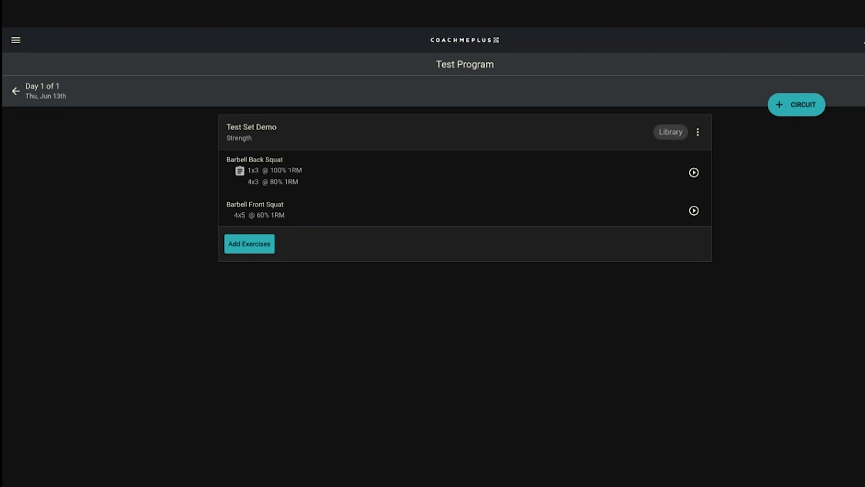
Return to the program calendar, start assigning athletes to Test Program, and search for and select the athlete by last name.
{"action": "left_click", "coordinate": [16, 91]}
{"action": "left_click", "coordinate": [864, 88]}
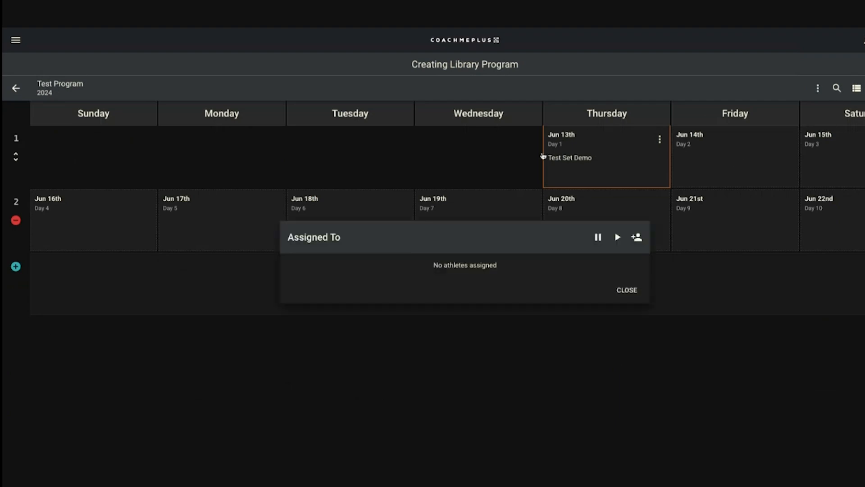
{"action": "left_click", "coordinate": [635, 244]}
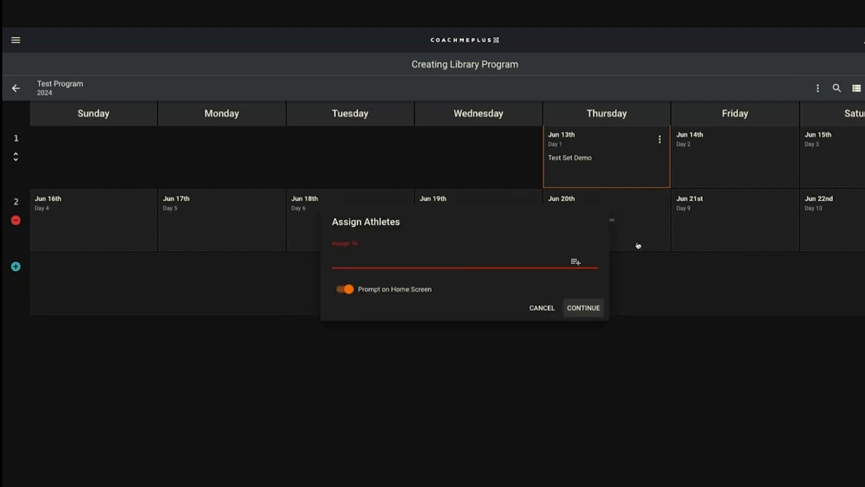
{"action": "left_click", "coordinate": [428, 261]}
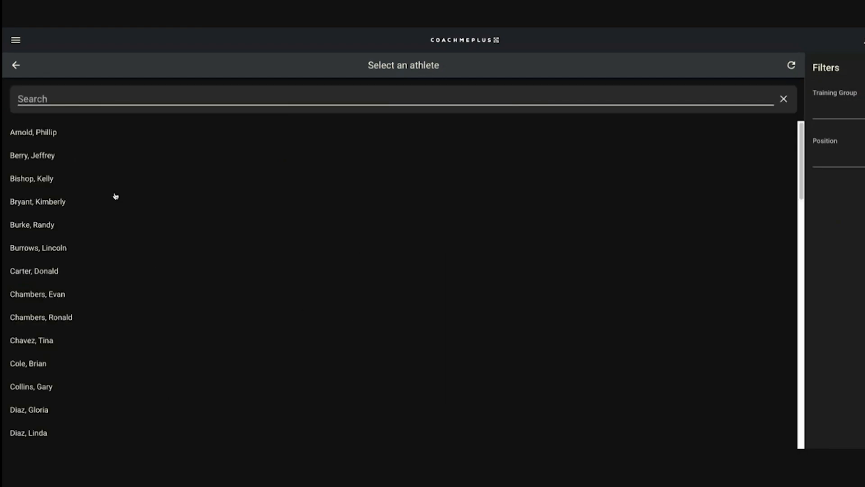
{"action": "type", "text": "wepp"}
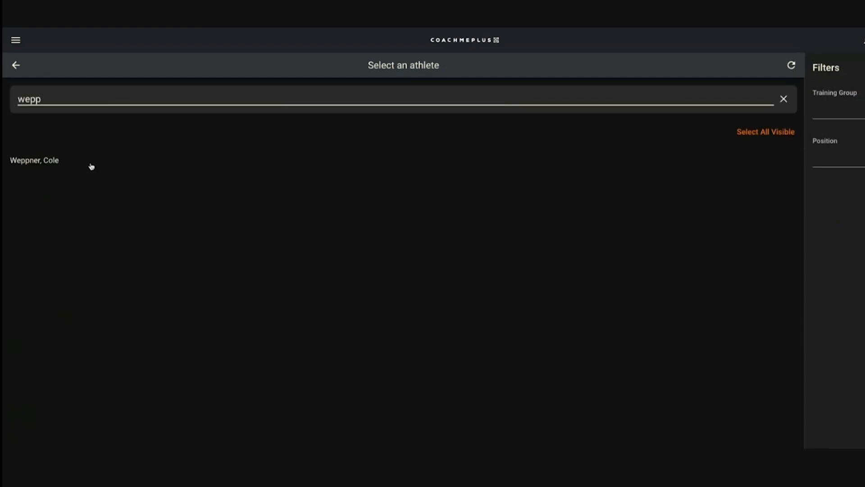
{"action": "left_click", "coordinate": [76, 161]}
{"action": "left_click", "coordinate": [772, 178]}
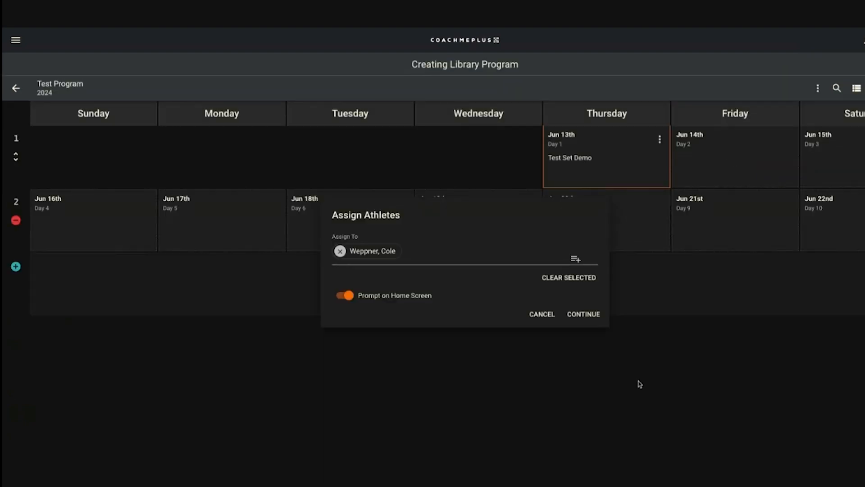
Assign the program to the selected athlete, starting on the program's default date of Jun 13th, '24.
{"action": "left_click", "coordinate": [579, 317]}
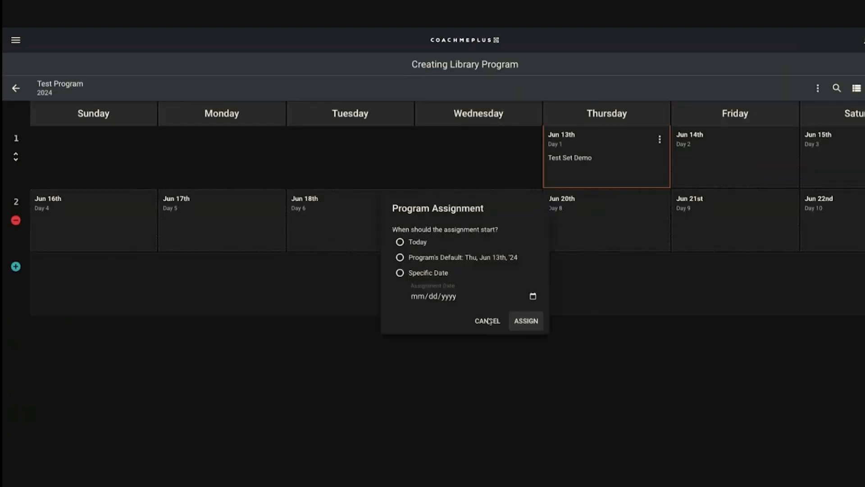
{"action": "left_click", "coordinate": [400, 242]}
{"action": "left_click", "coordinate": [399, 257]}
{"action": "left_click", "coordinate": [527, 320]}
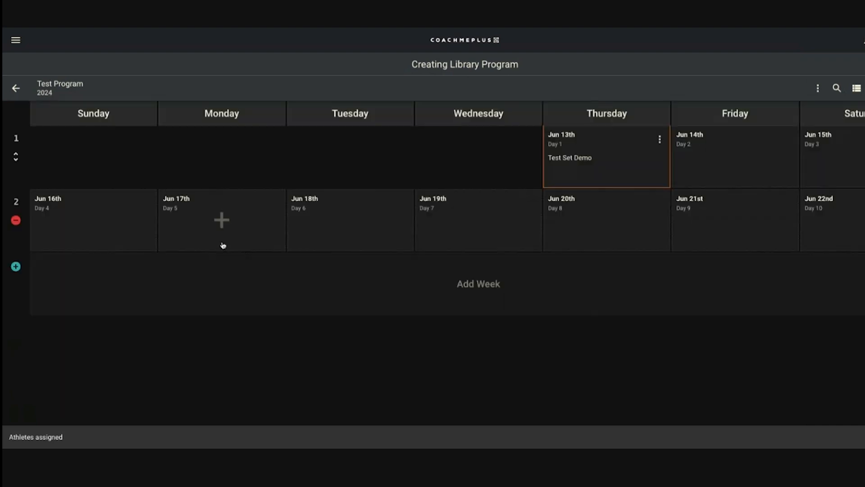
Leave the library, search the athletes by last name, and open the assigned athlete's active programs.
{"action": "left_click", "coordinate": [20, 89]}
{"action": "left_click", "coordinate": [16, 89]}
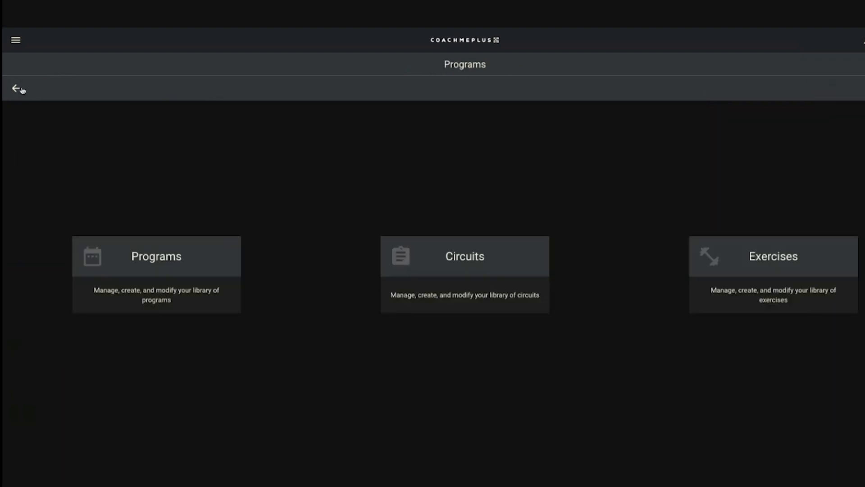
{"action": "left_click", "coordinate": [24, 88]}
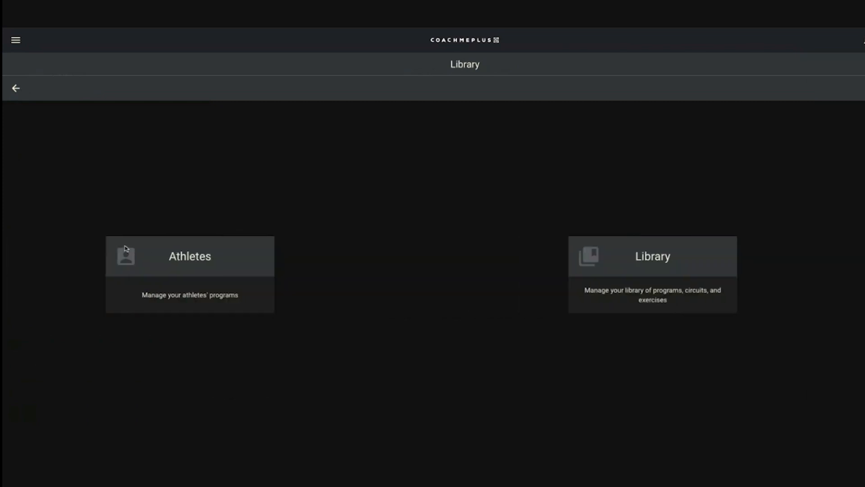
{"action": "left_click", "coordinate": [208, 280]}
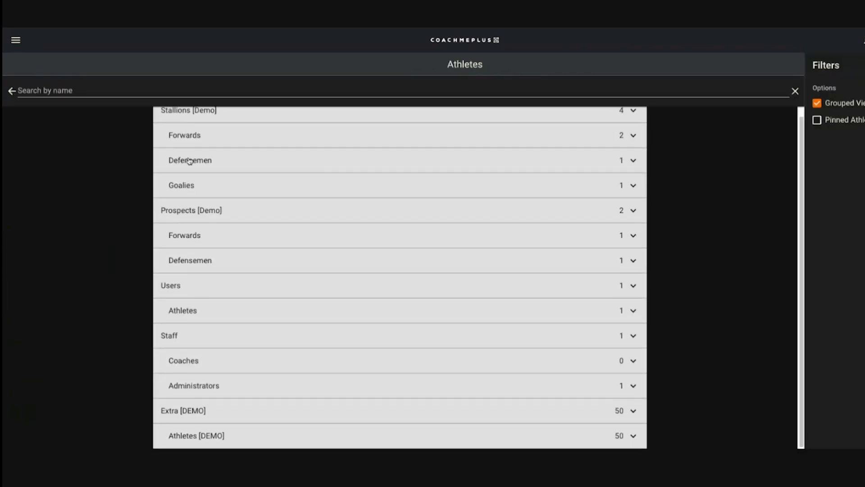
{"action": "left_click", "coordinate": [131, 91]}
{"action": "type", "text": "wepp"}
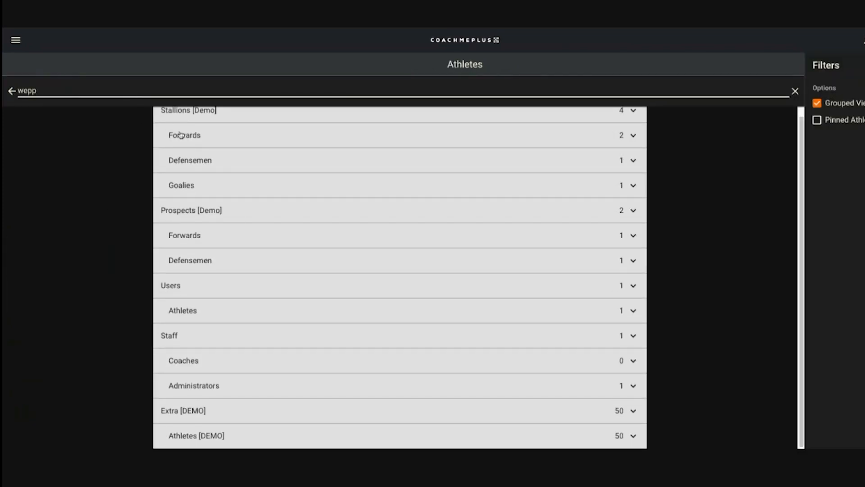
{"action": "left_click", "coordinate": [232, 162]}
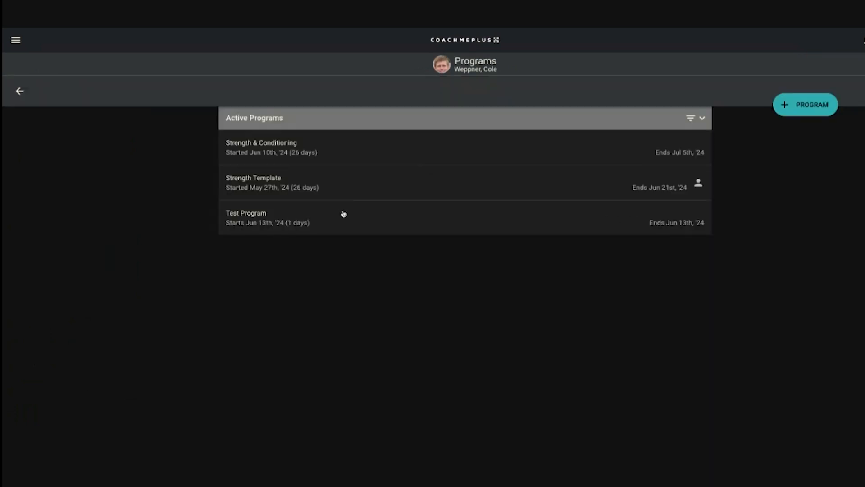
Open the athlete's Test Program and customize its Jun 13th training day.
{"action": "left_click", "coordinate": [266, 221]}
{"action": "left_click", "coordinate": [595, 145]}
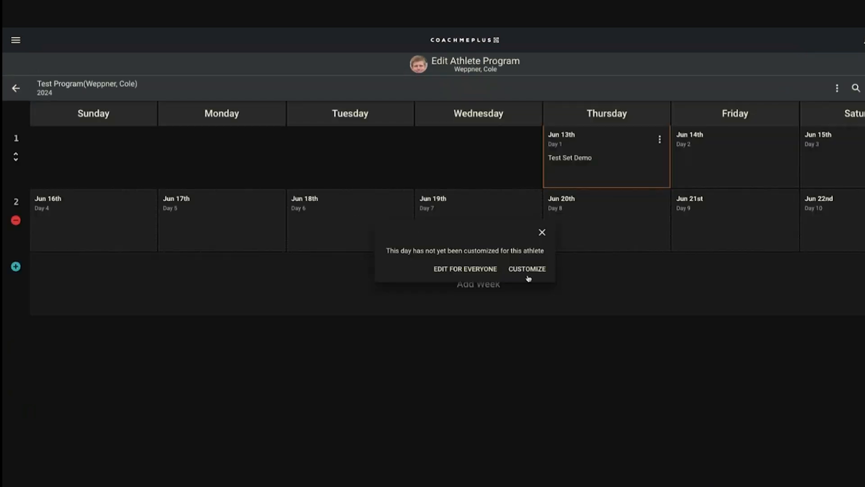
{"action": "left_click", "coordinate": [526, 270]}
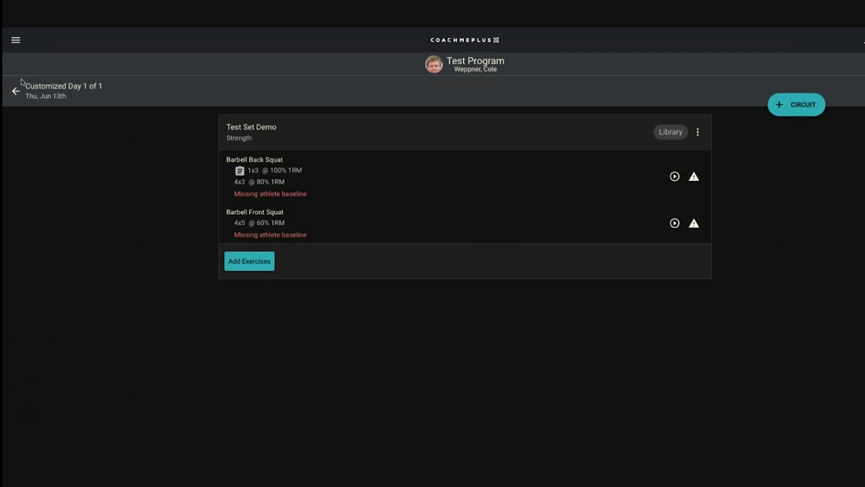
Go to Testing and open the shared one rep max Back Squat test for the Stallions [Demo] Forwards group.
{"action": "left_click", "coordinate": [15, 41]}
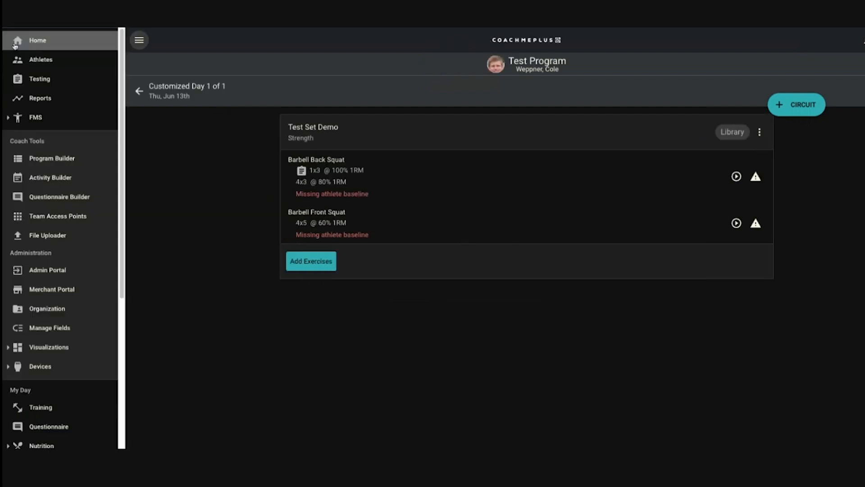
{"action": "left_click", "coordinate": [45, 86]}
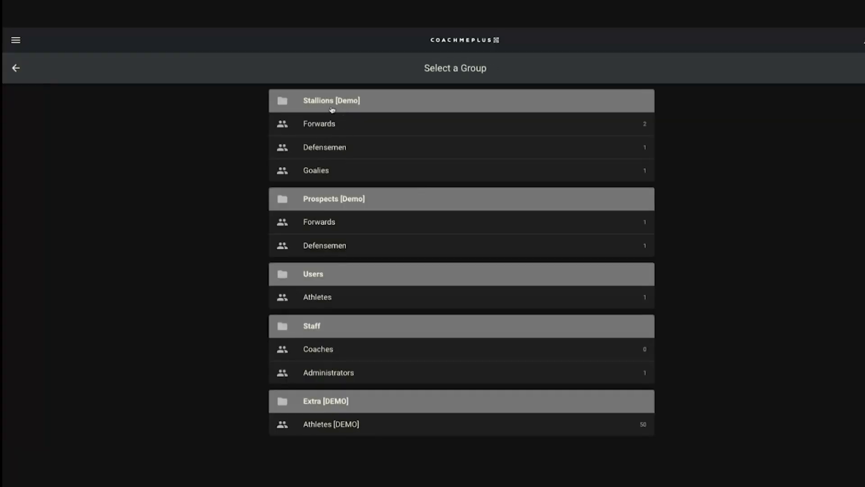
{"action": "left_click", "coordinate": [334, 115]}
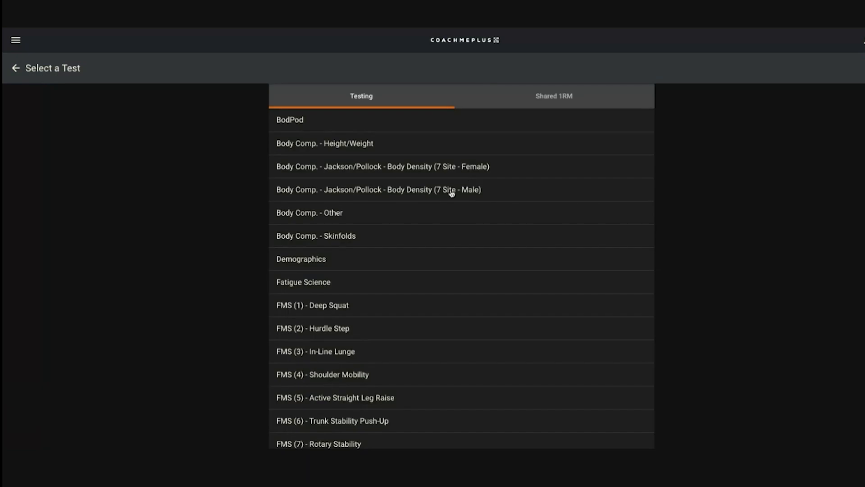
{"action": "left_click", "coordinate": [530, 103]}
{"action": "left_click", "coordinate": [334, 127]}
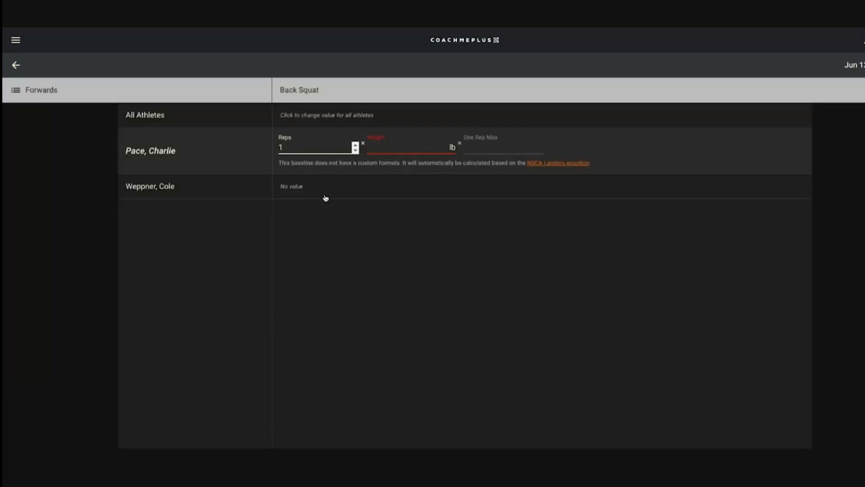
Enter a Back Squat baseline weight of 300 lb at 1 rep for the athlete assigned to Test Program.
{"action": "left_click", "coordinate": [324, 197]}
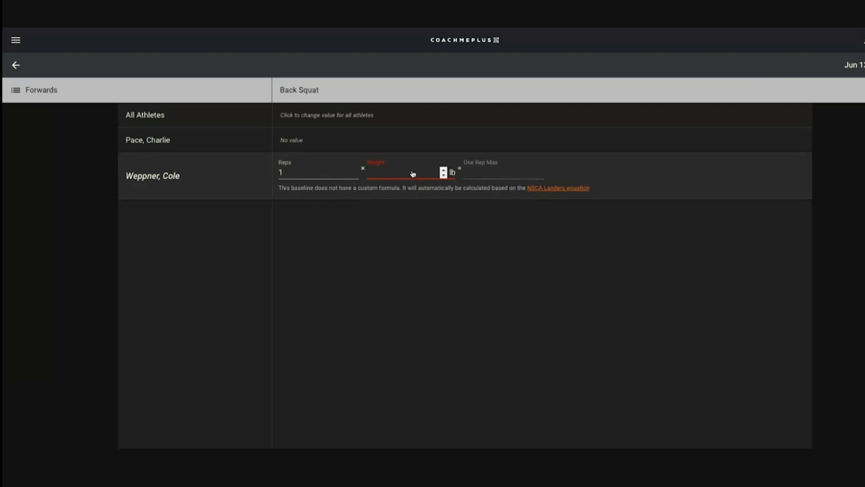
{"action": "type", "text": "3000"}
{"action": "key", "text": "BackSpace"}
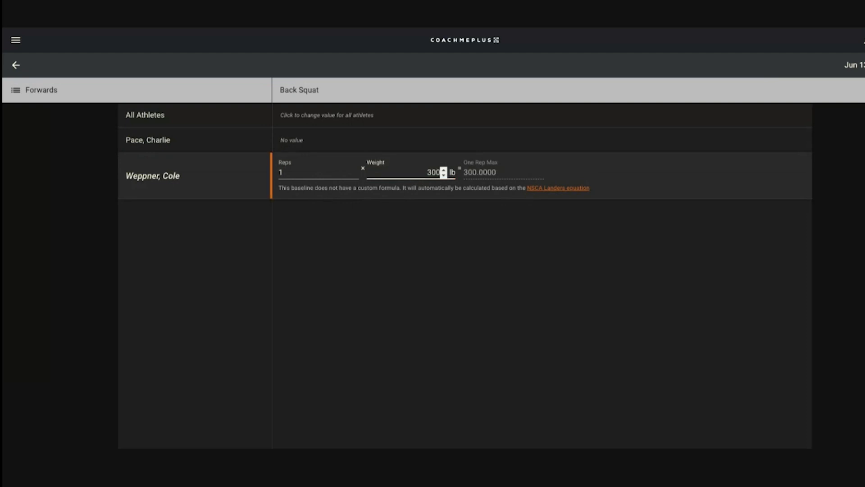
Save the athlete's Back Squat baseline and go back out of the test to the group selection.
{"action": "left_click", "coordinate": [565, 297]}
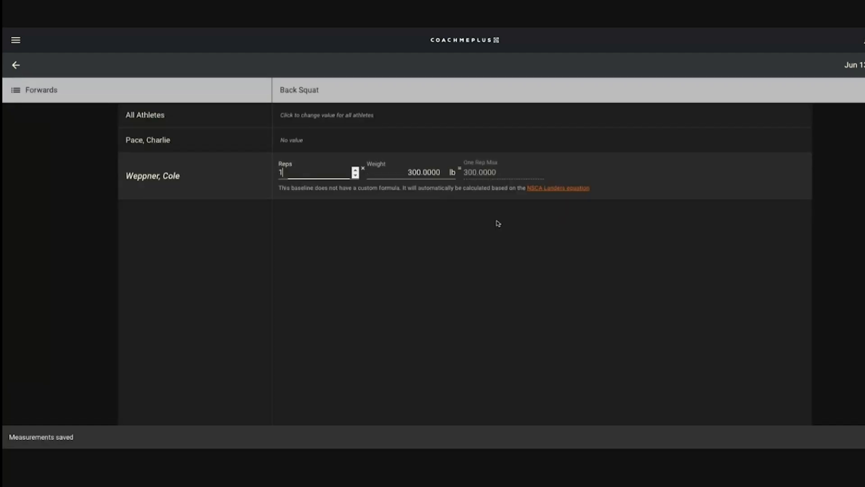
{"action": "left_click", "coordinate": [19, 66]}
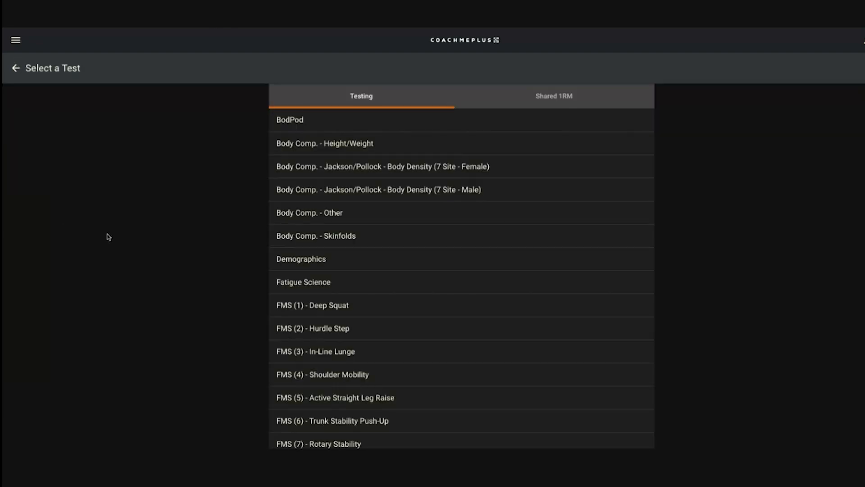
{"action": "left_click", "coordinate": [16, 68]}
Go to the athletes in Program Builder, search by last name, and open the athlete's Test Program on its Jun 13th day.
{"action": "left_click", "coordinate": [15, 40]}
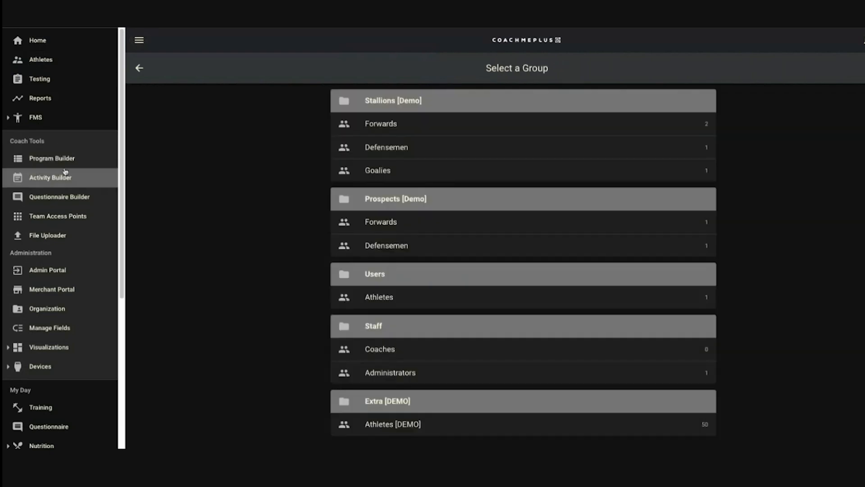
{"action": "left_click", "coordinate": [63, 159]}
{"action": "left_click", "coordinate": [300, 305]}
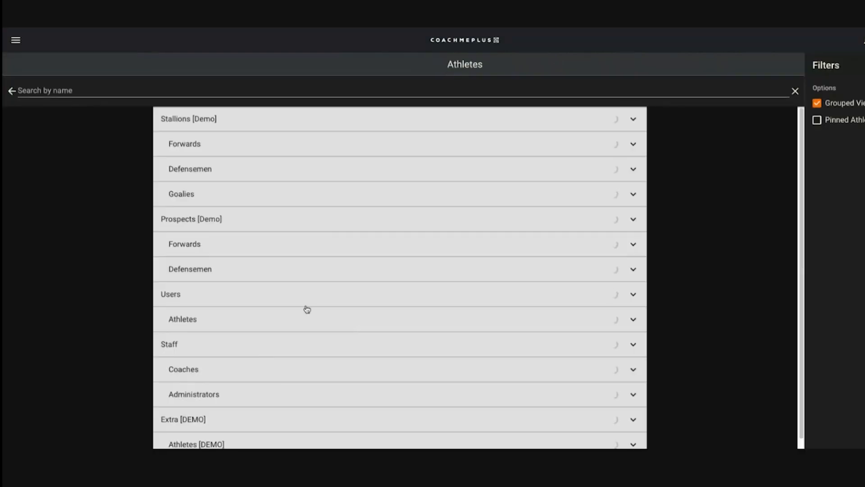
{"action": "left_click", "coordinate": [153, 88]}
{"action": "type", "text": "weppn"}
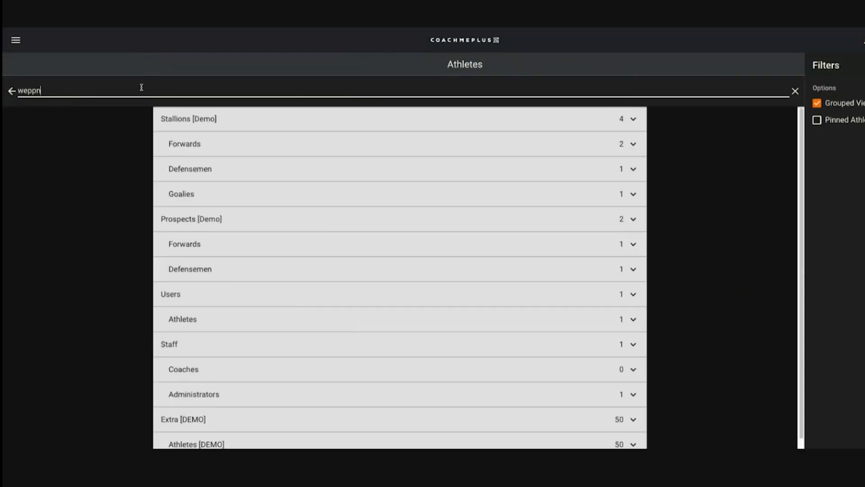
{"action": "left_click", "coordinate": [200, 175]}
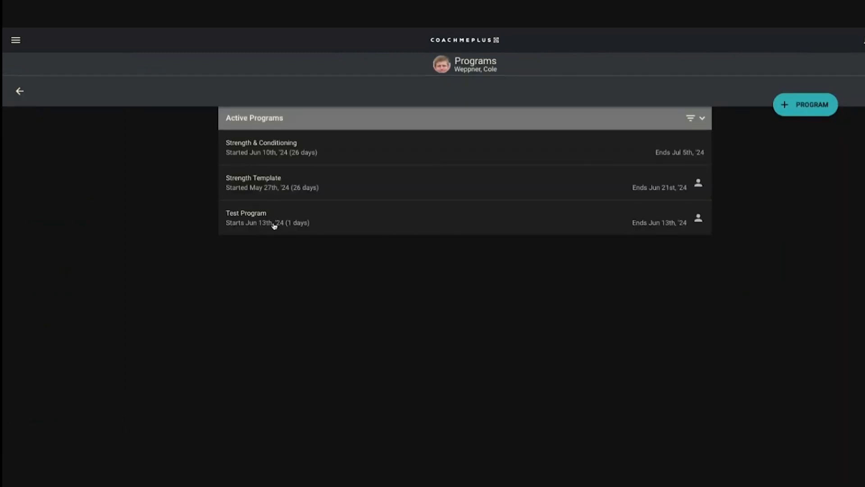
{"action": "left_click", "coordinate": [274, 224]}
{"action": "left_click", "coordinate": [565, 171]}
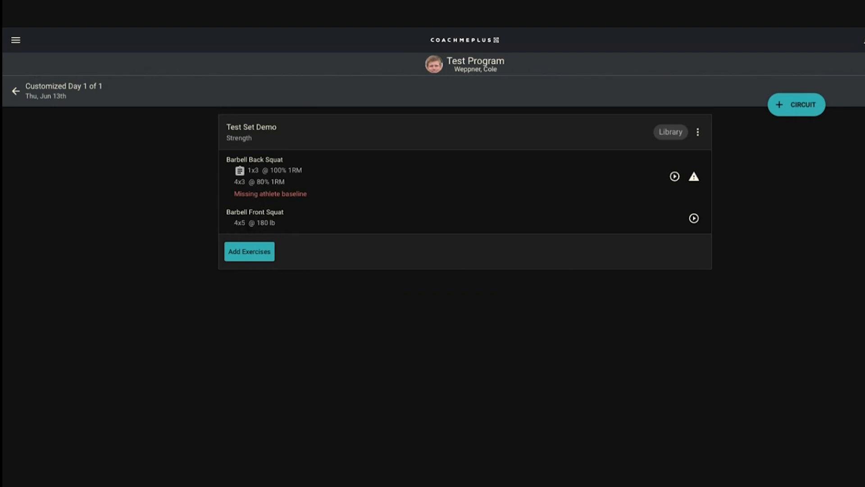
Open the Admin Portal's Users list in the Security settings and impersonate the assigned athlete from its second page.
{"action": "left_click", "coordinate": [16, 39]}
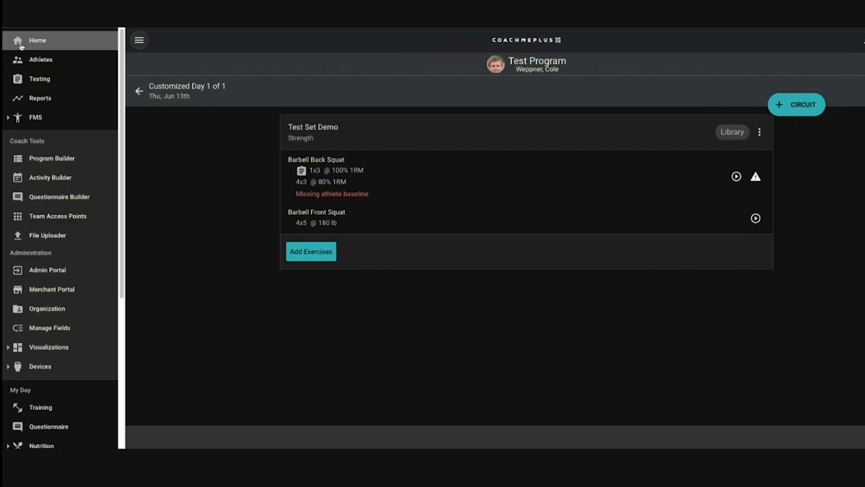
{"action": "left_click", "coordinate": [85, 284]}
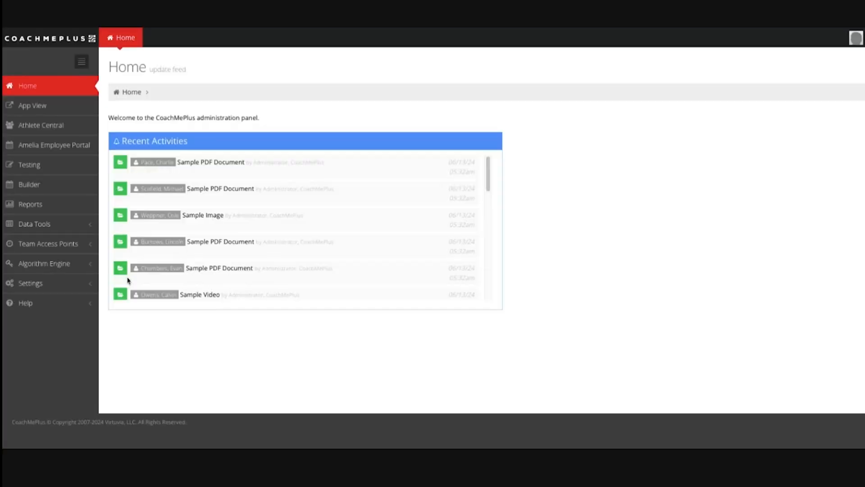
{"action": "left_click", "coordinate": [63, 288]}
{"action": "scroll", "coordinate": [67, 356], "scroll_direction": "down", "scroll_amount": 2}
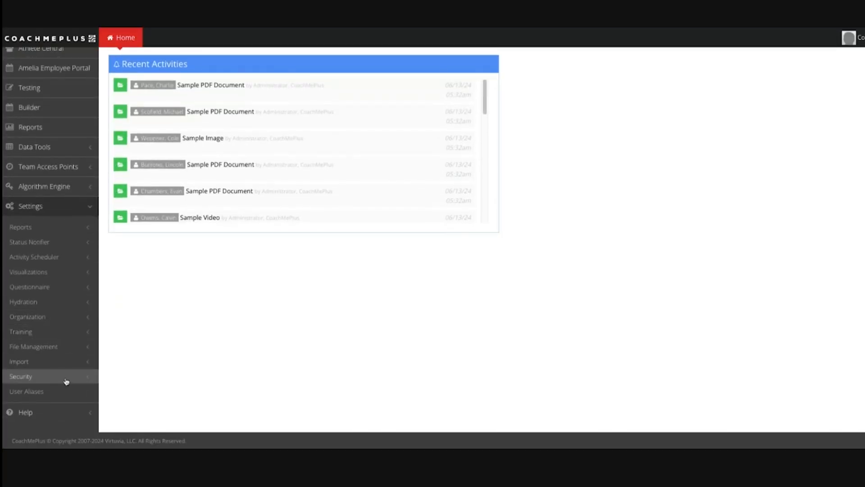
{"action": "left_click", "coordinate": [69, 377]}
{"action": "scroll", "coordinate": [50, 338], "scroll_direction": "down", "scroll_amount": 3}
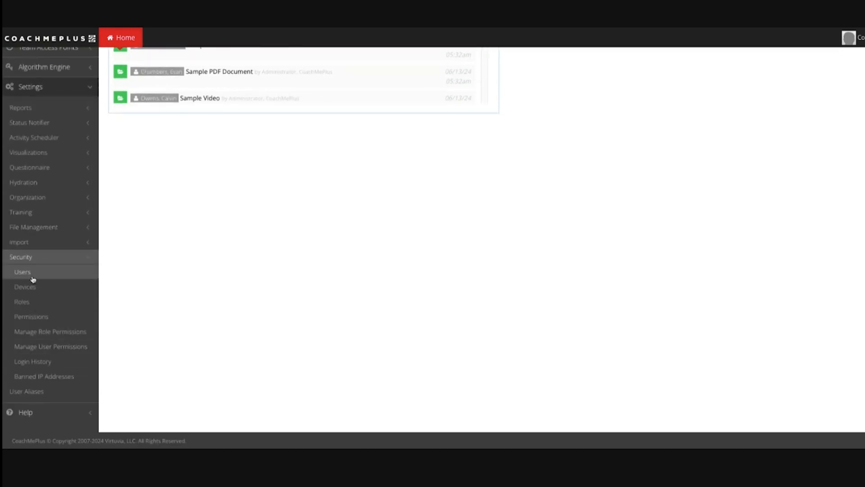
{"action": "left_click", "coordinate": [32, 277]}
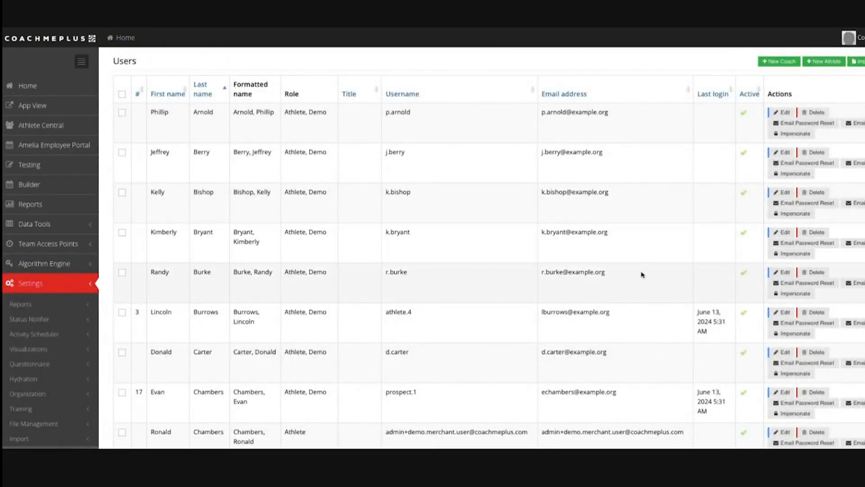
{"action": "scroll", "coordinate": [582, 261], "scroll_direction": "down", "scroll_amount": 20}
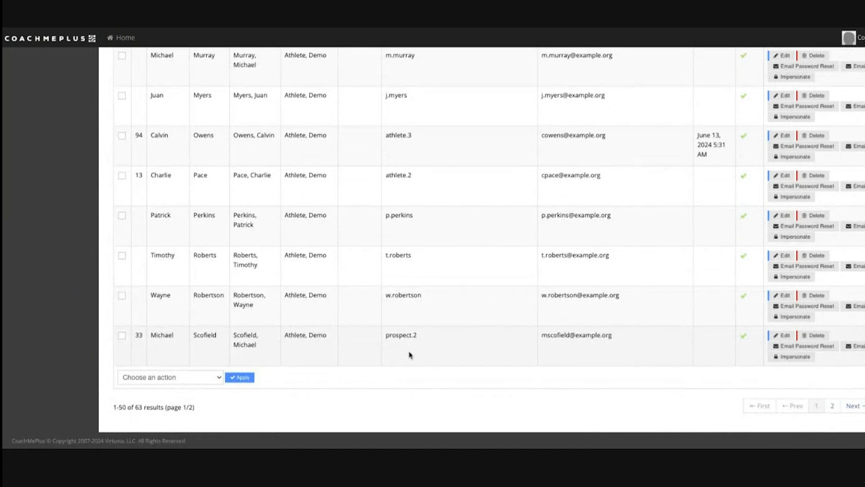
{"action": "left_click", "coordinate": [833, 405]}
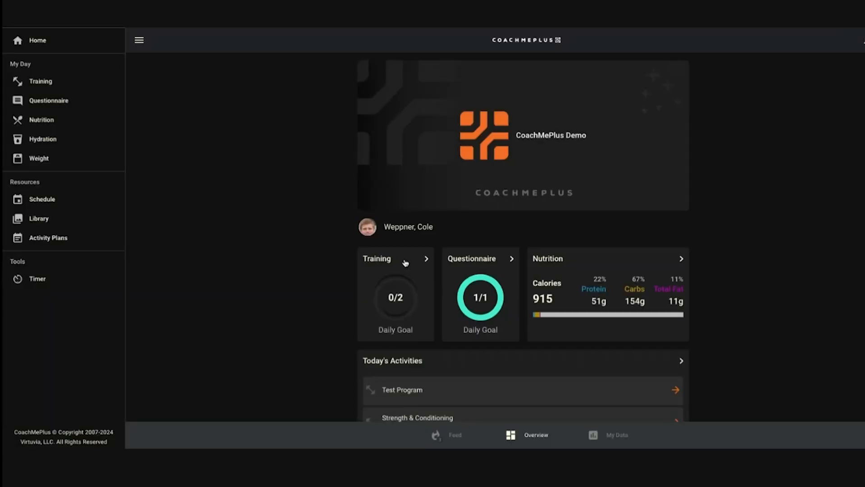
Open the athlete's training day and start the Barbell Back Squat exercise in today's Test Program assignment.
{"action": "left_click", "coordinate": [412, 407]}
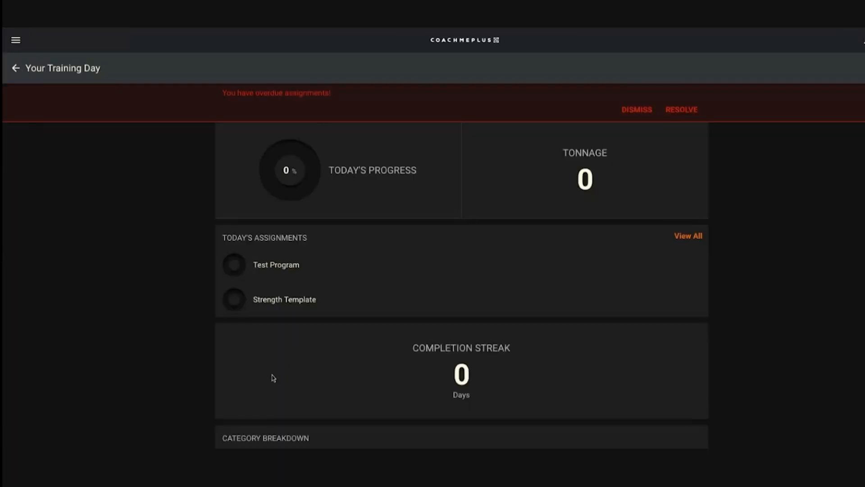
{"action": "left_click", "coordinate": [270, 266]}
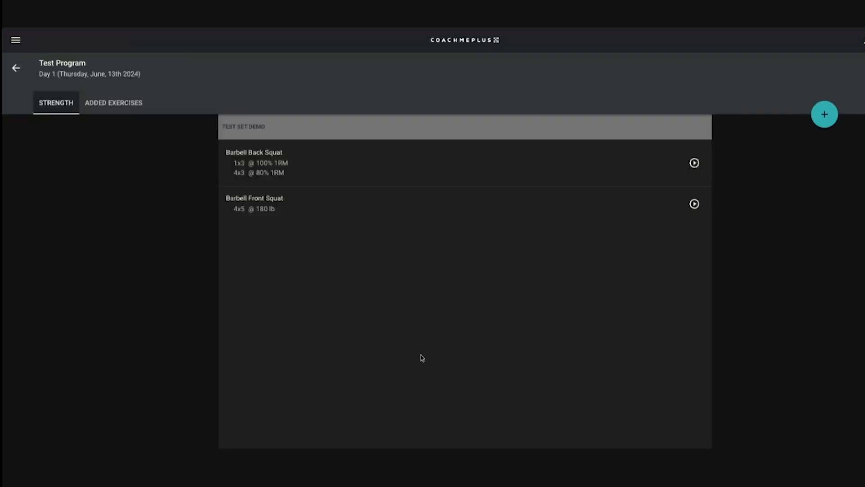
{"action": "left_click", "coordinate": [296, 170]}
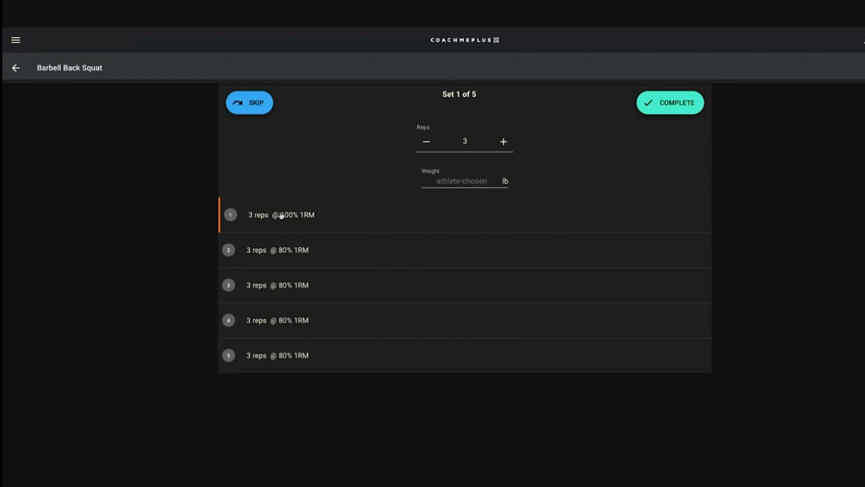
Enter a weight of 285 lb for the first Barbell Back Squat set of 3 reps and complete the set.
{"action": "left_click", "coordinate": [484, 179]}
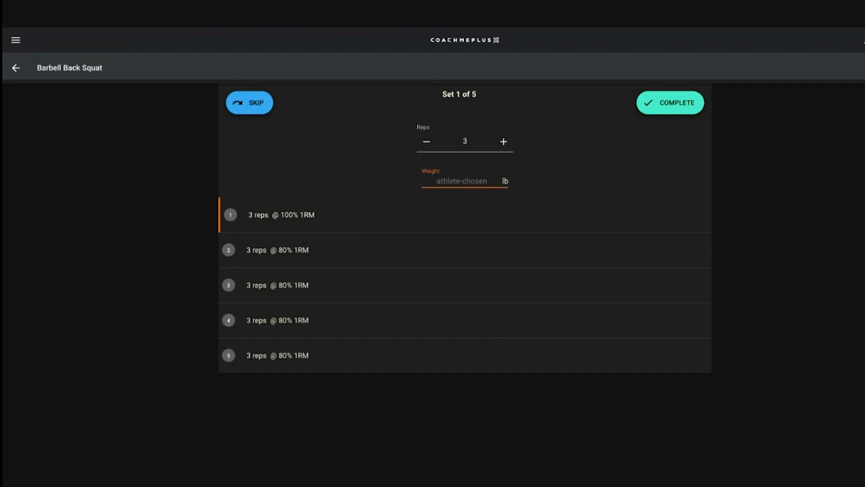
{"action": "type", "text": "285"}
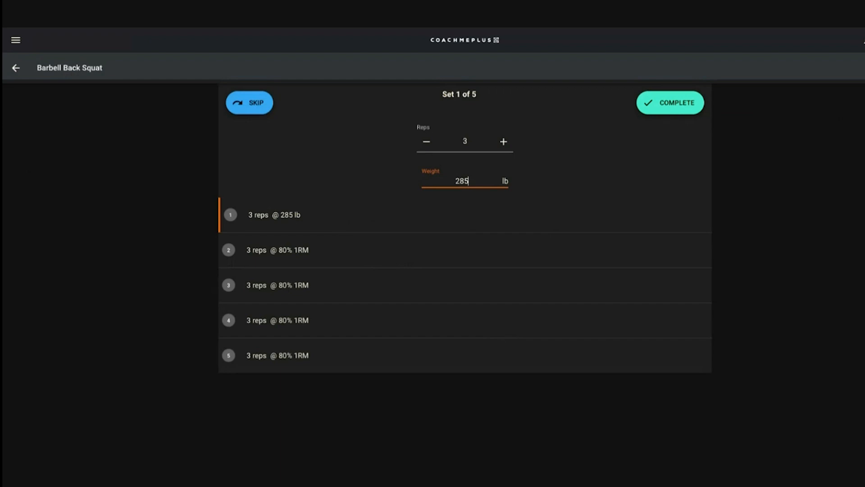
{"action": "left_click", "coordinate": [678, 107]}
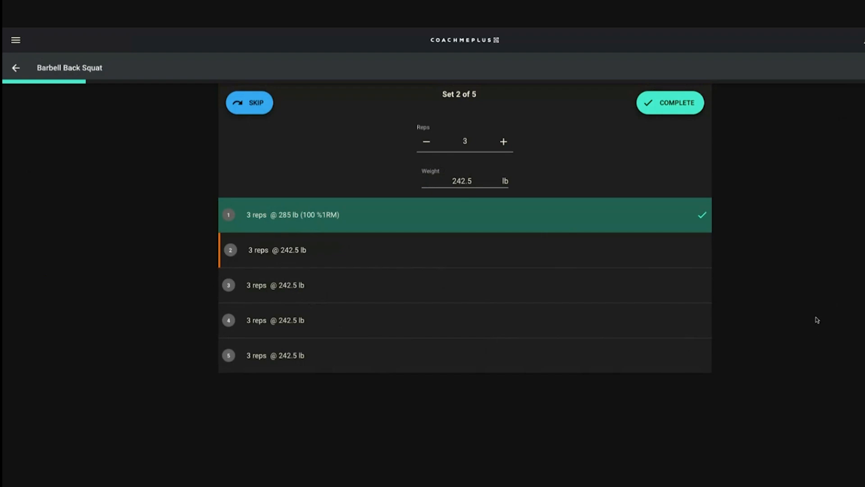
Complete the remaining four Barbell Back Squat sets at 3 reps and 242.5 lb.
{"action": "left_click", "coordinate": [676, 112]}
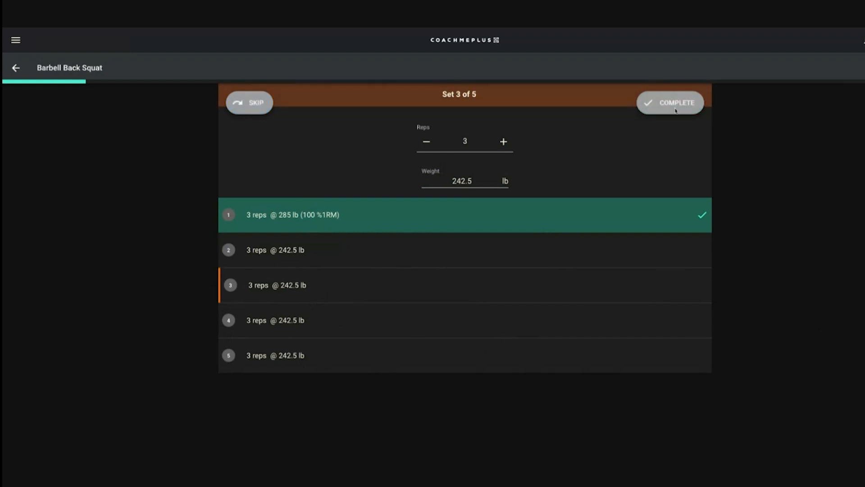
{"action": "left_click", "coordinate": [670, 110]}
{"action": "left_click", "coordinate": [667, 110]}
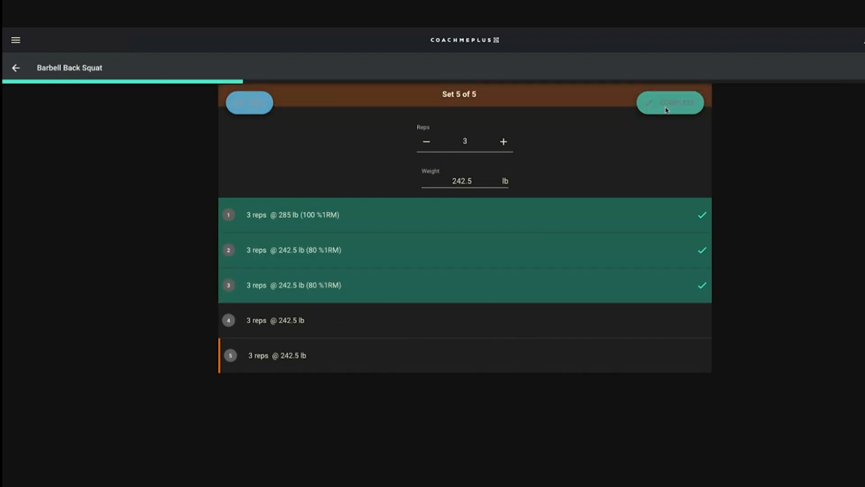
{"action": "left_click", "coordinate": [666, 110]}
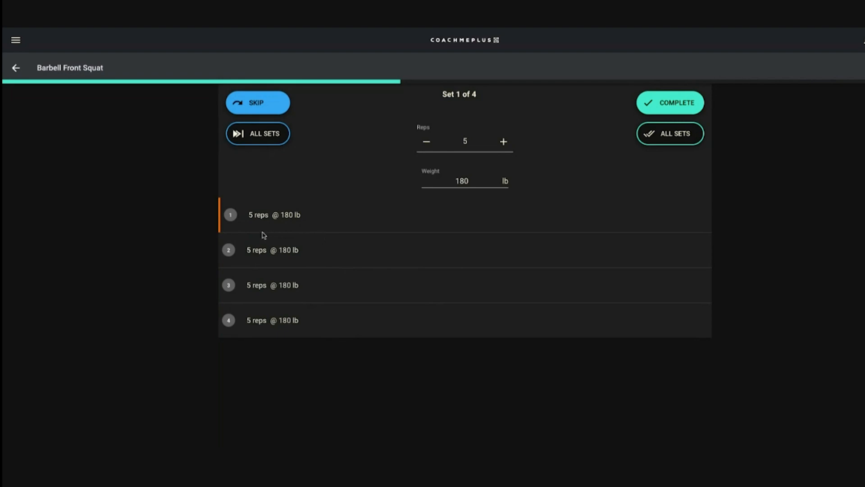
Complete all four Barbell Front Squat sets at 5 reps and 180 lb, and leave the finished workout for the home screen.
{"action": "left_click", "coordinate": [671, 105]}
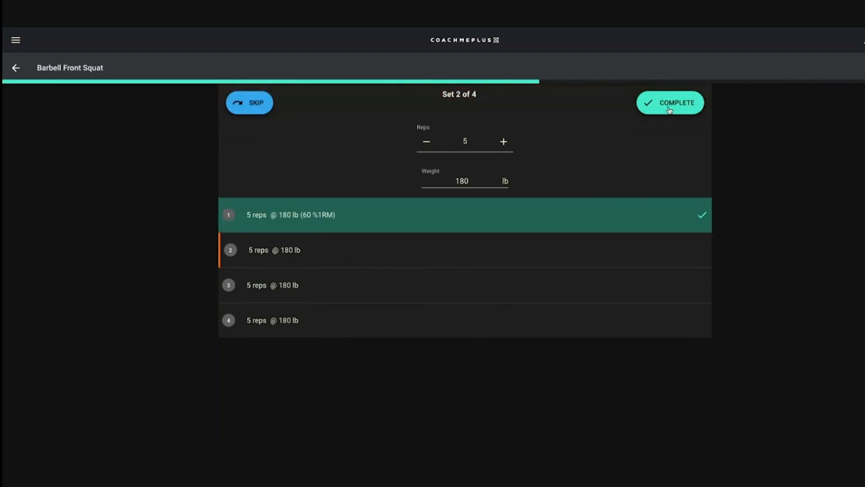
{"action": "left_click", "coordinate": [669, 109]}
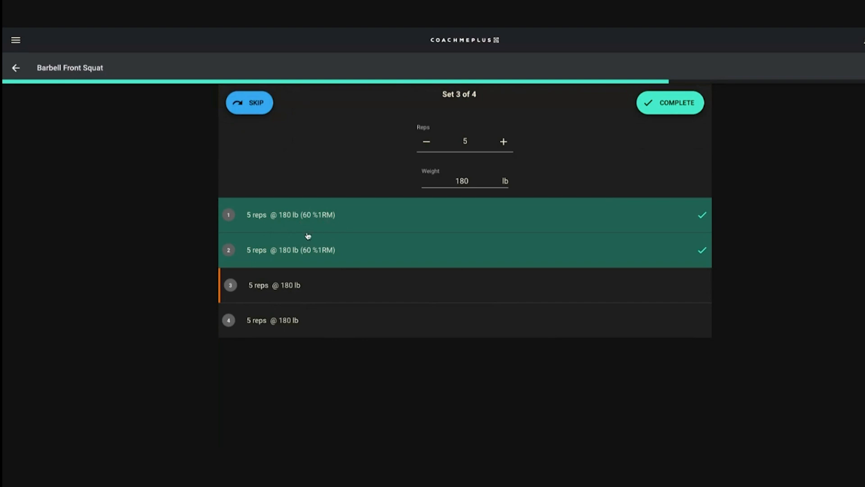
{"action": "left_click", "coordinate": [640, 112]}
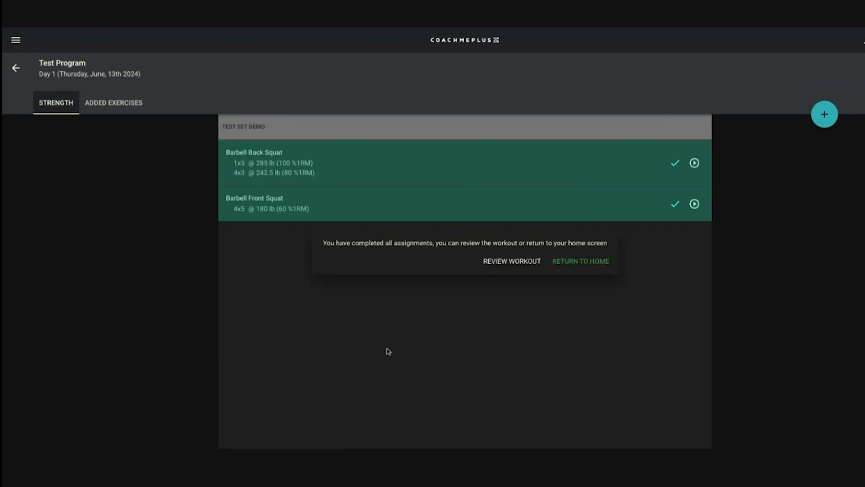
{"action": "left_click", "coordinate": [587, 263]}
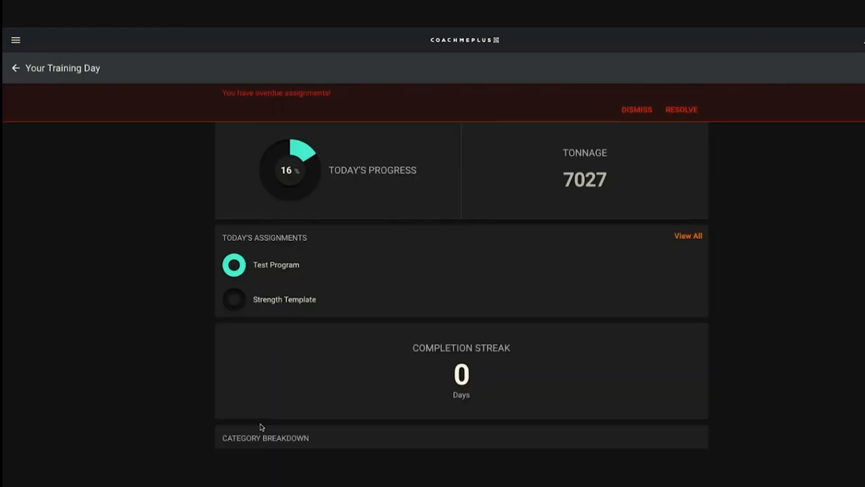